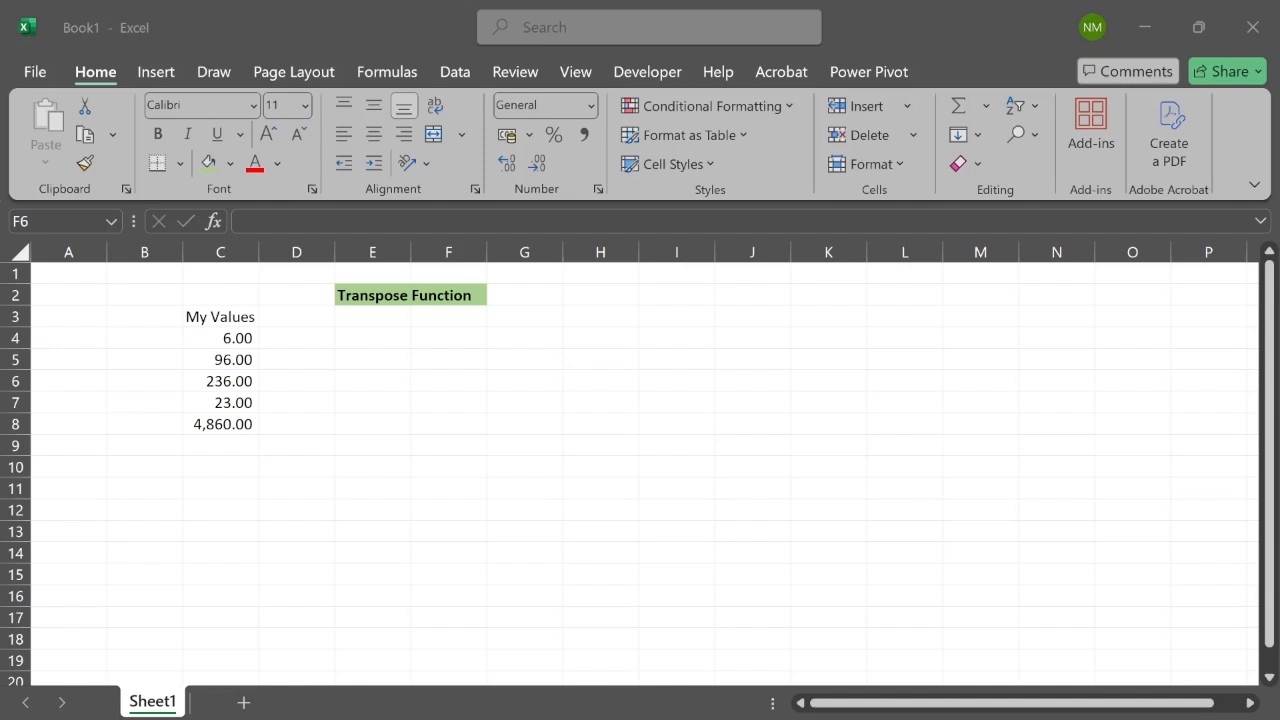
Step: Enter the number 1 in cell E4 as the label of the first transposed row
{"action": "left_click", "coordinate": [372, 336]}
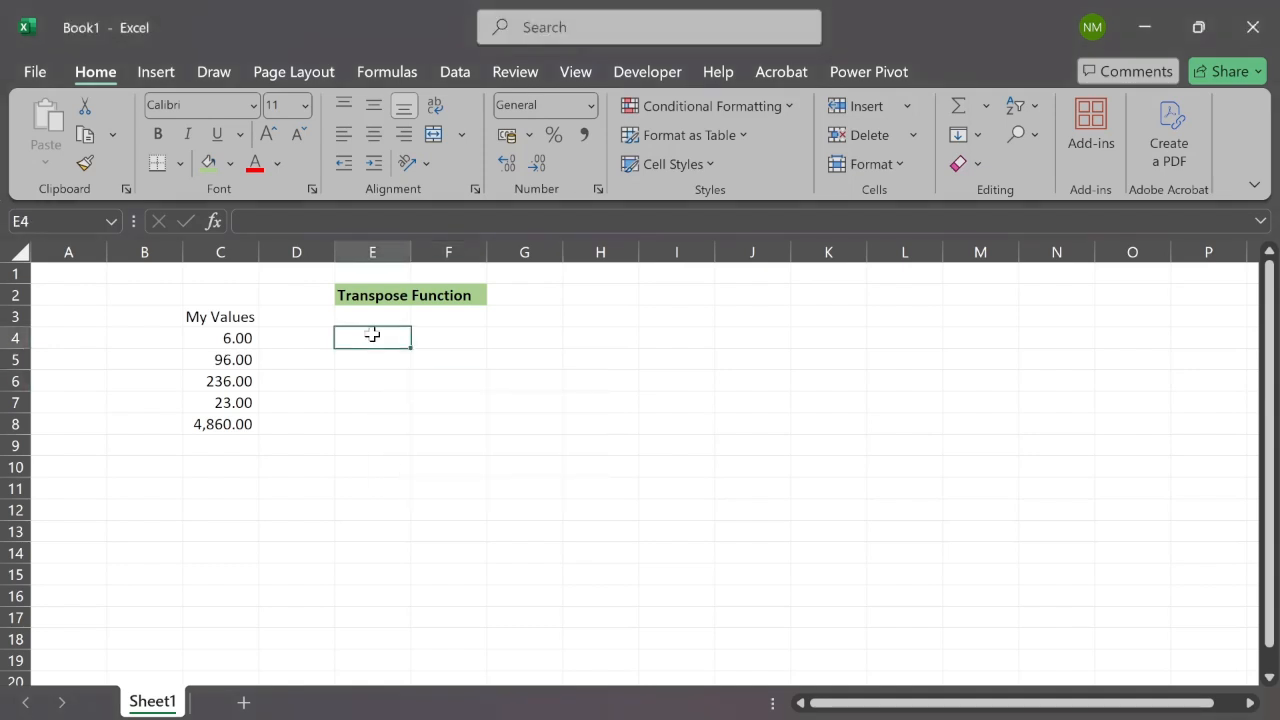
{"action": "type", "text": "1"}
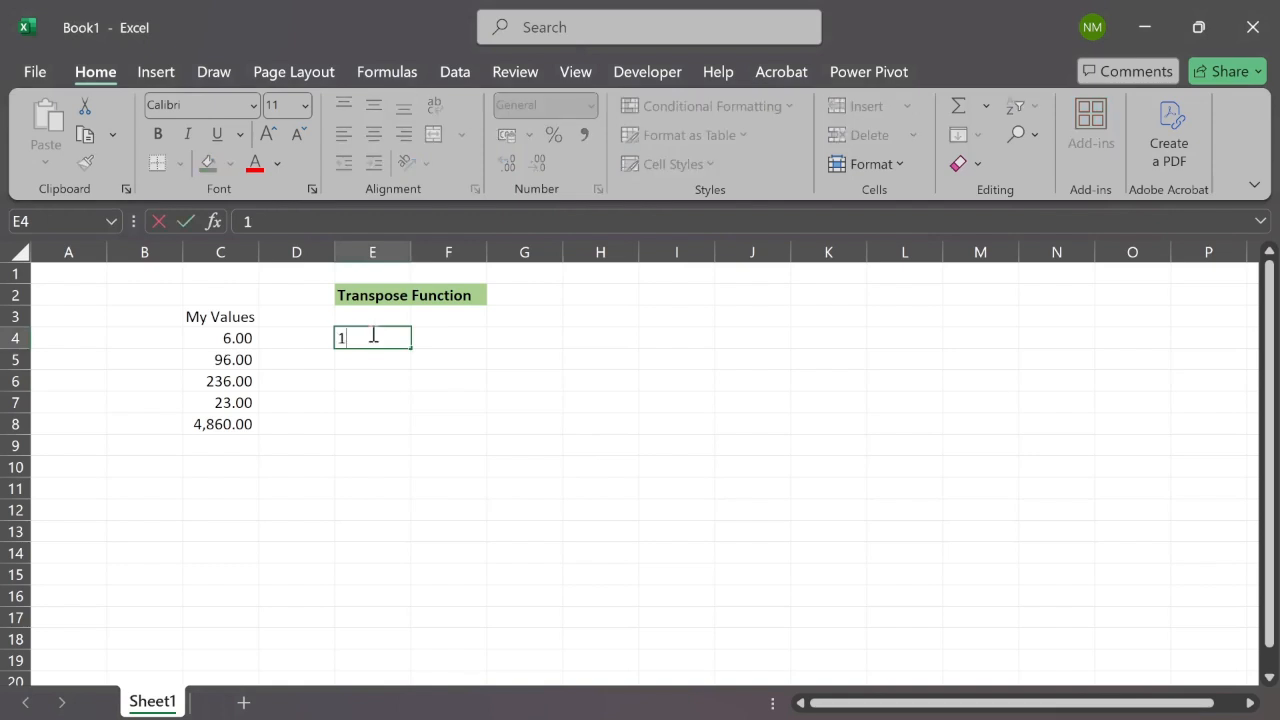
{"action": "key", "text": "Tab"}
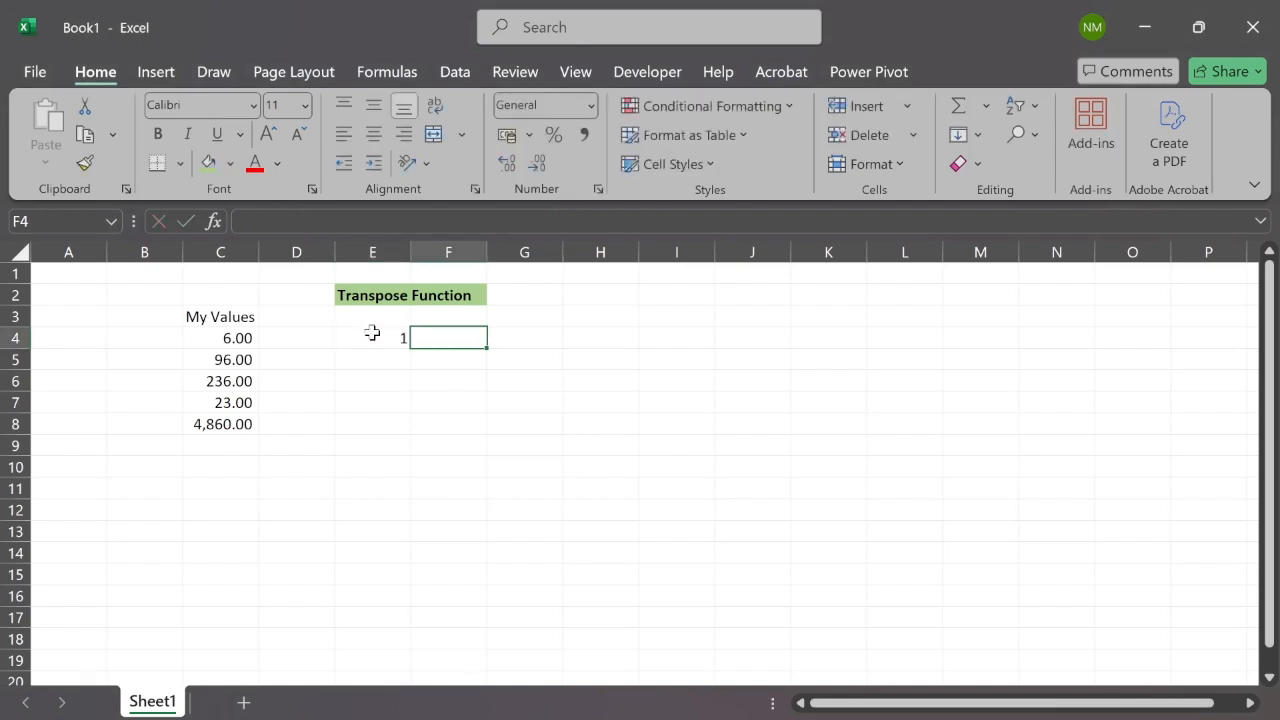
Step: Copy the My Values column C3:C8 and paste it transposed into the row starting at F4
{"action": "left_click", "coordinate": [216, 316]}
{"action": "left_click_drag", "start_coordinate": [216, 316], "coordinate": [208, 425]}
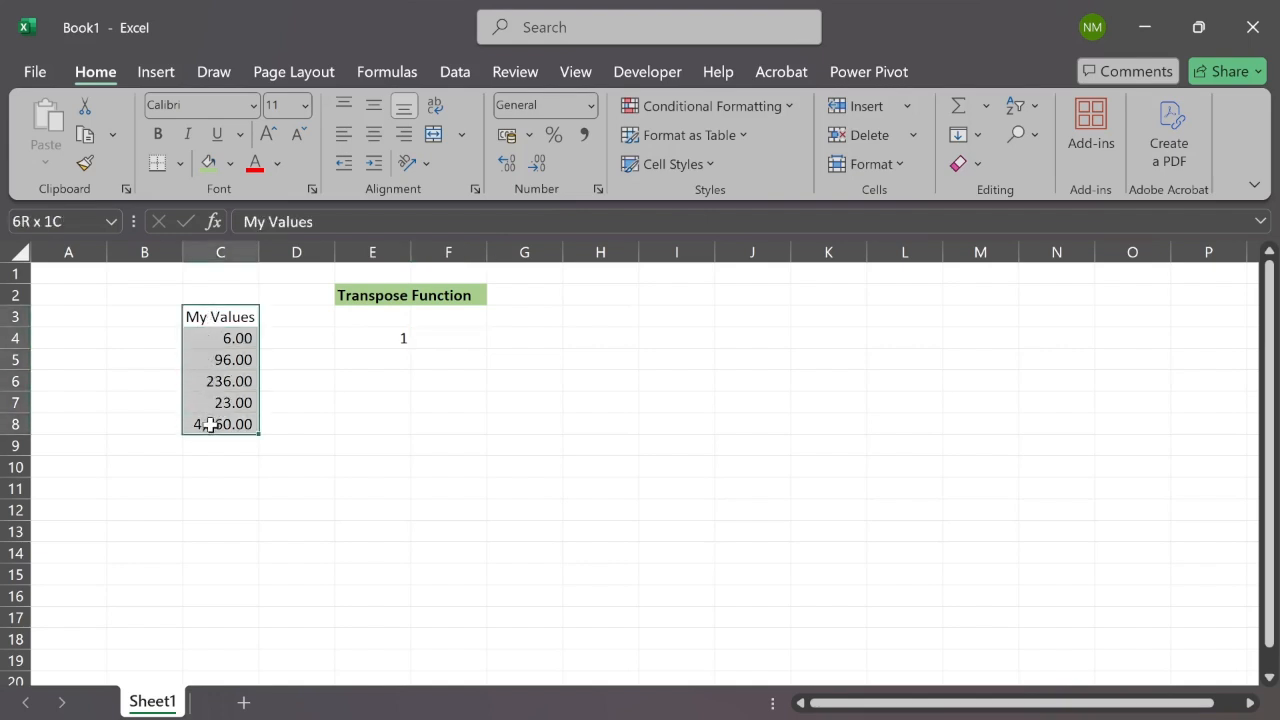
{"action": "left_click", "coordinate": [297, 376]}
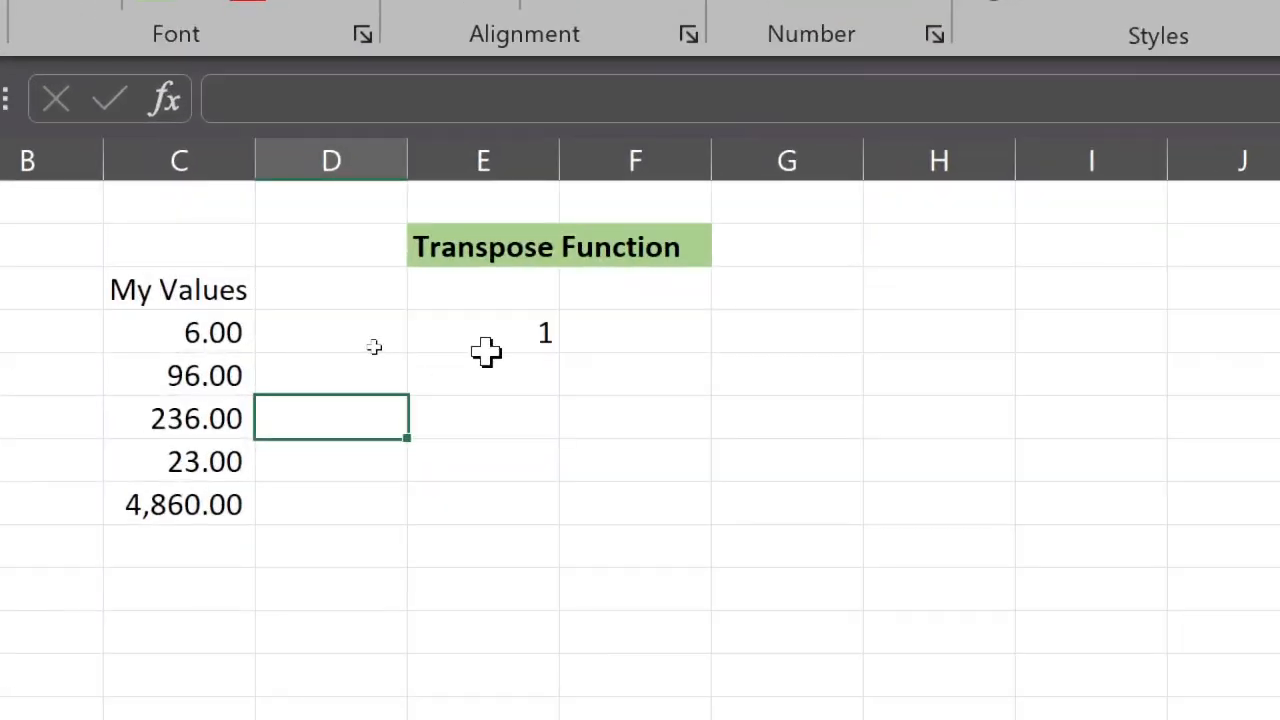
{"action": "left_click_drag", "start_coordinate": [190, 289], "coordinate": [227, 510]}
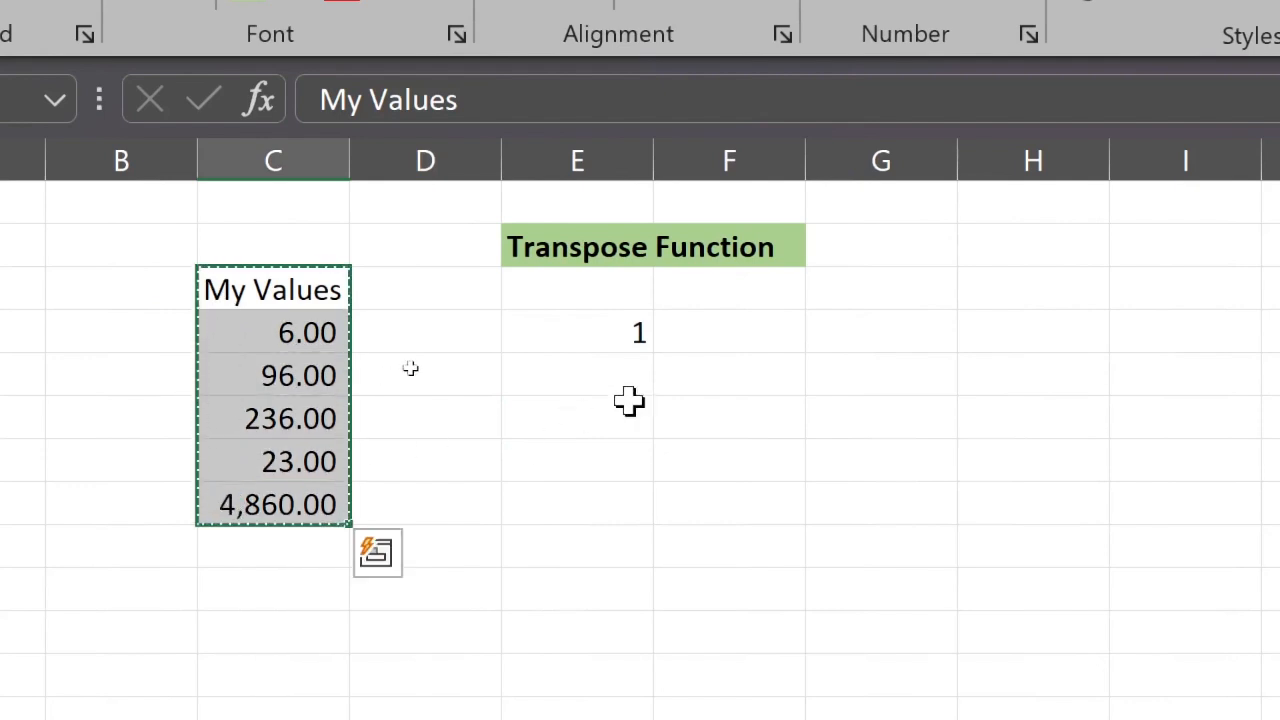
{"action": "left_click", "coordinate": [736, 318]}
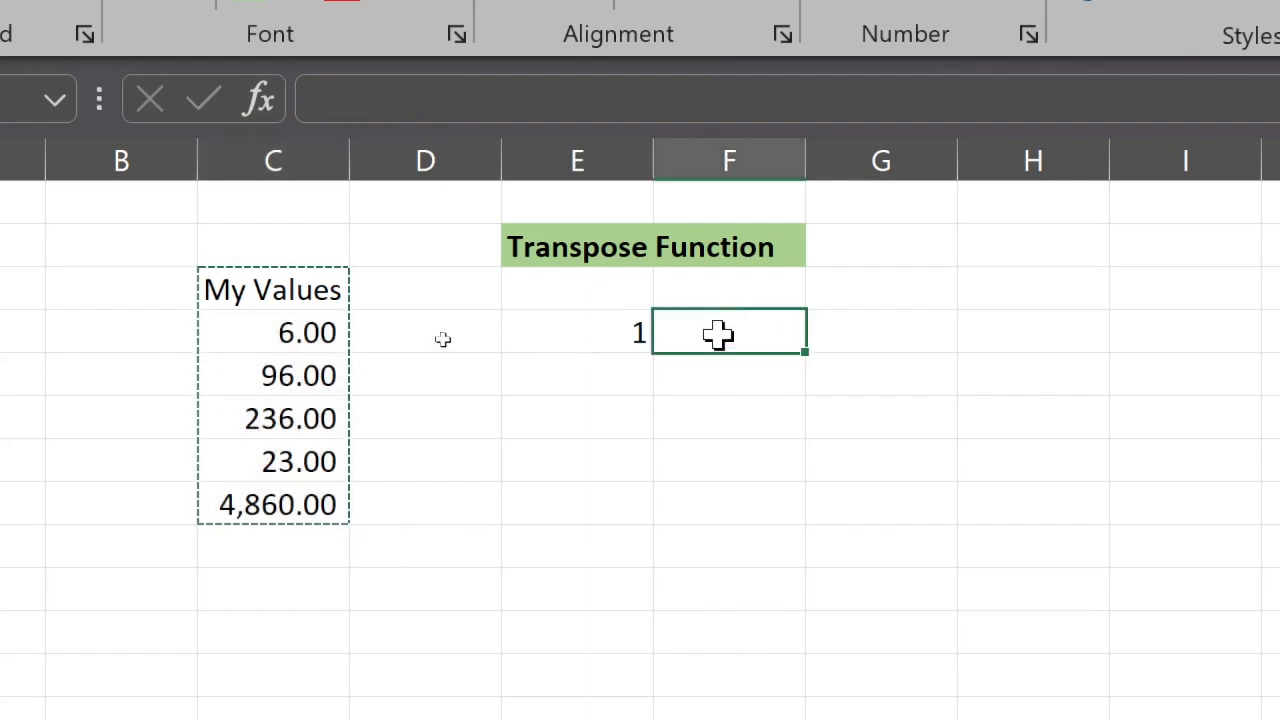
{"action": "right_click", "coordinate": [718, 335]}
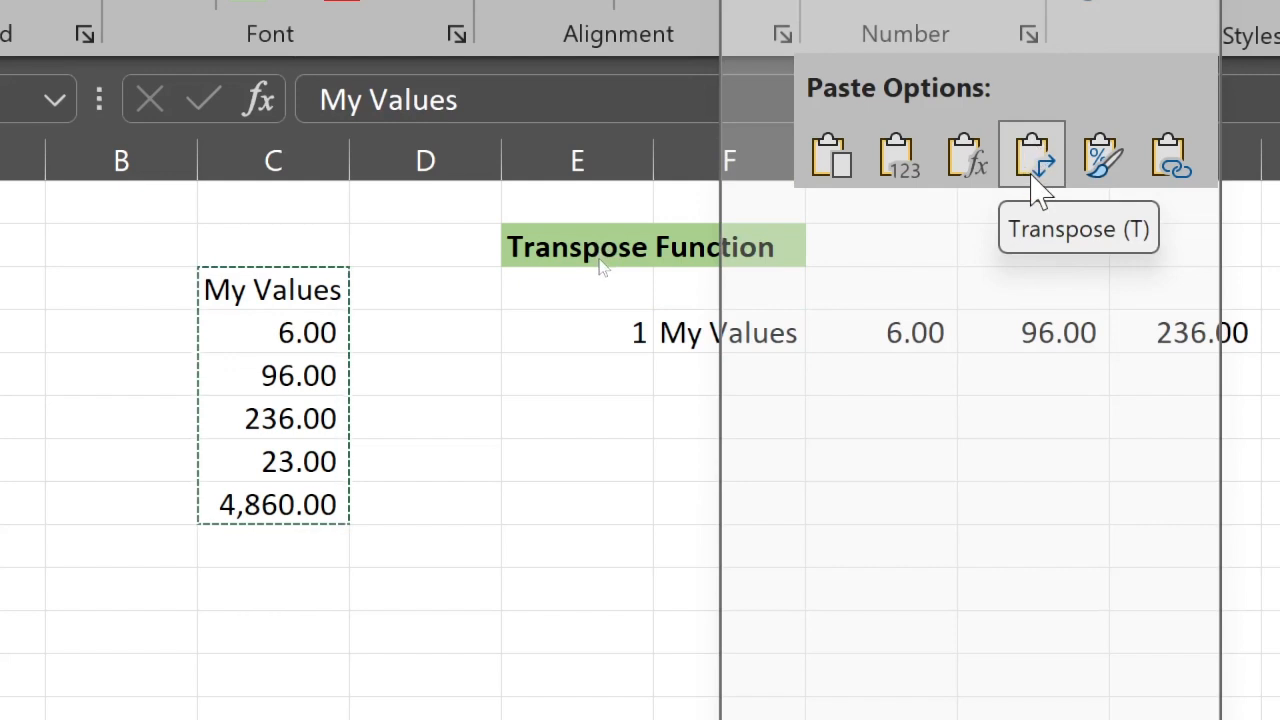
{"action": "left_click", "coordinate": [1036, 160]}
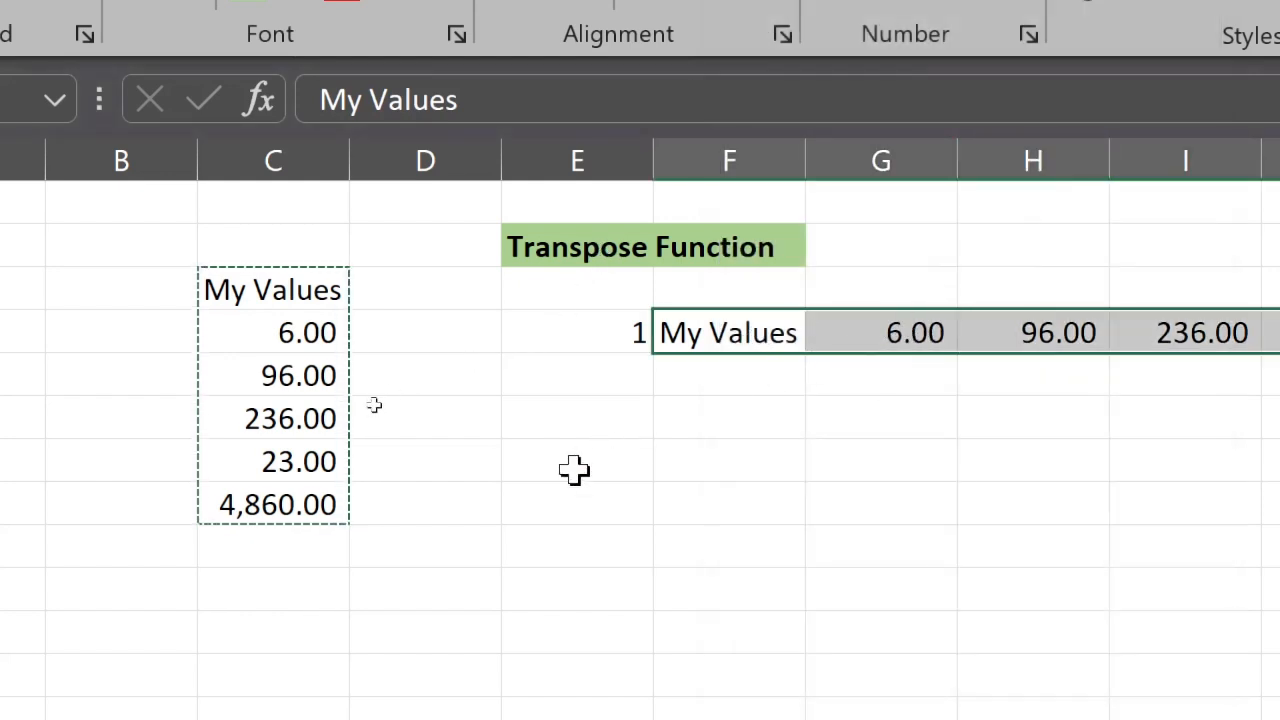
Step: Enter the number 2 in cell E6 as the label of the second transposed row
{"action": "left_click", "coordinate": [627, 424]}
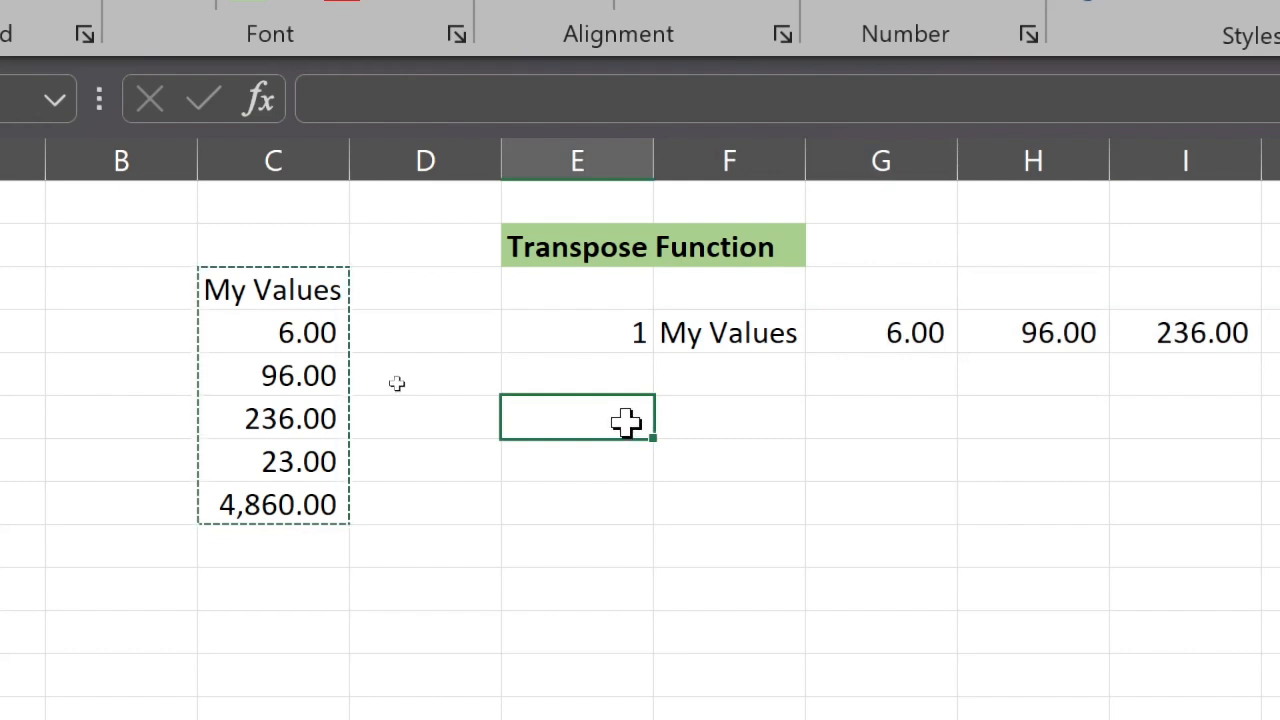
{"action": "type", "text": "2"}
{"action": "key", "text": "Tab"}
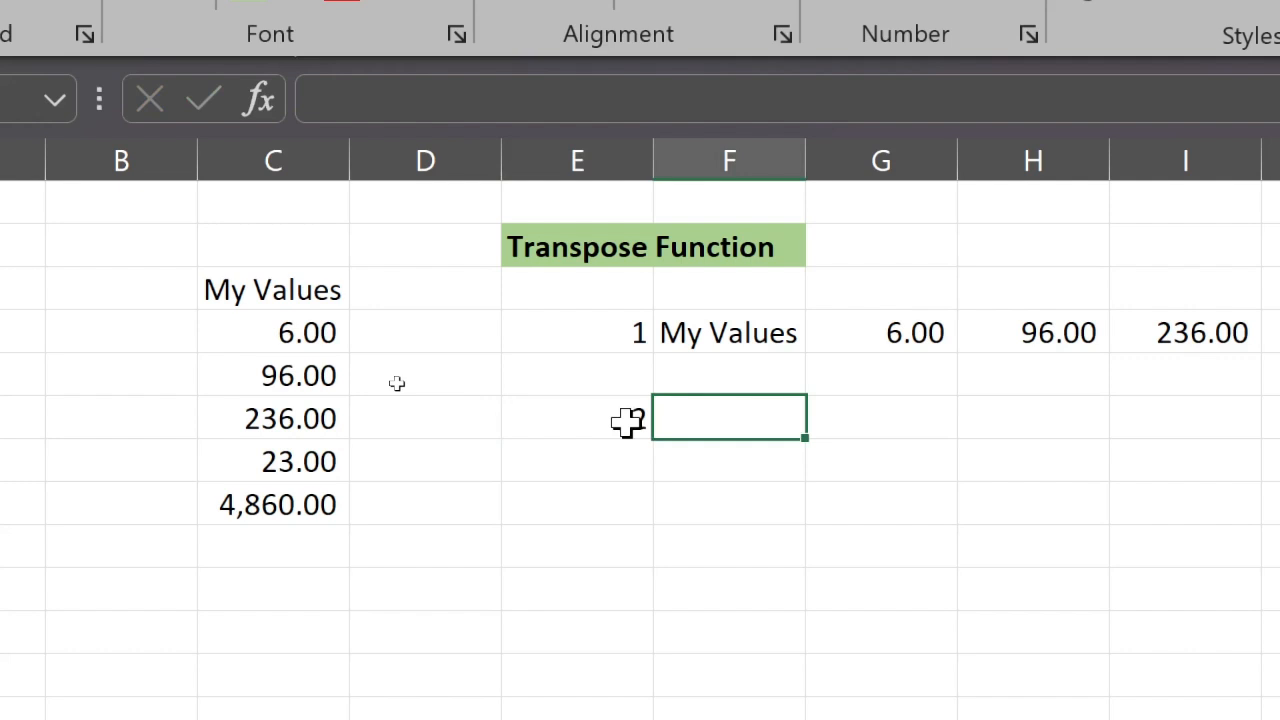
Step: Enter the formula =TRANSPOSE(C3:C8) in cell F6
{"action": "type", "text": "=tra"}
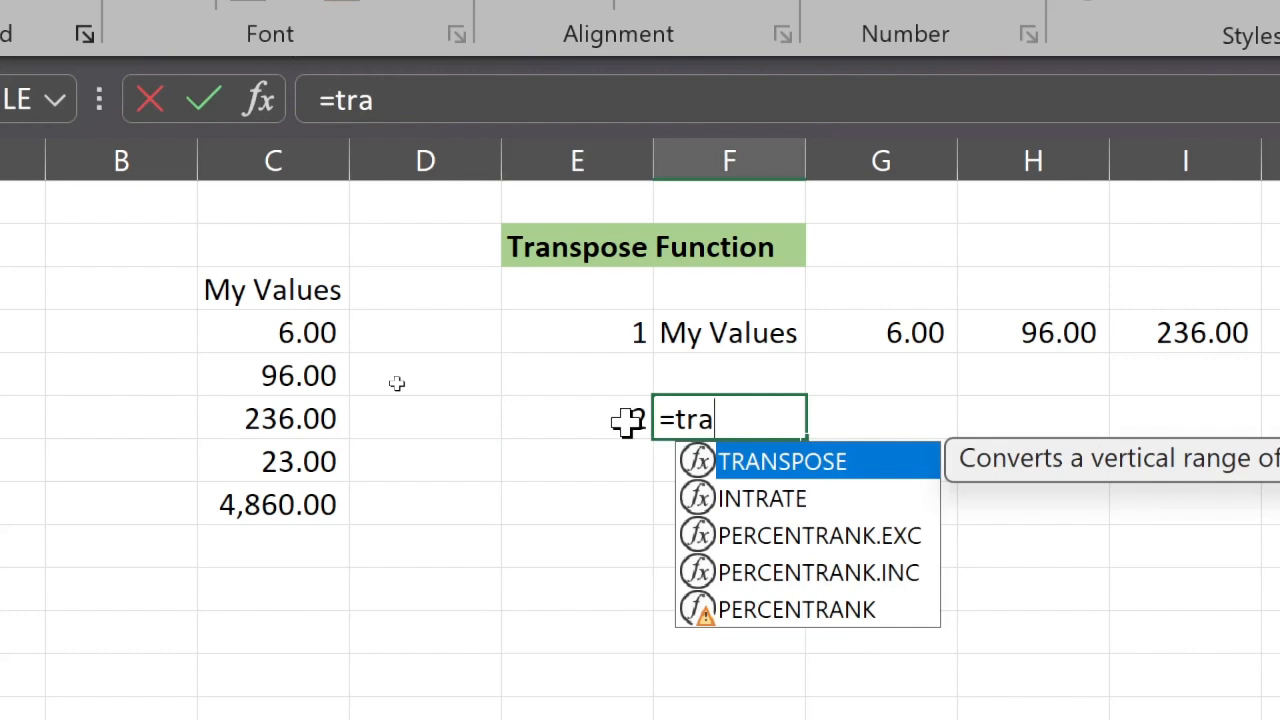
{"action": "key", "text": "Tab"}
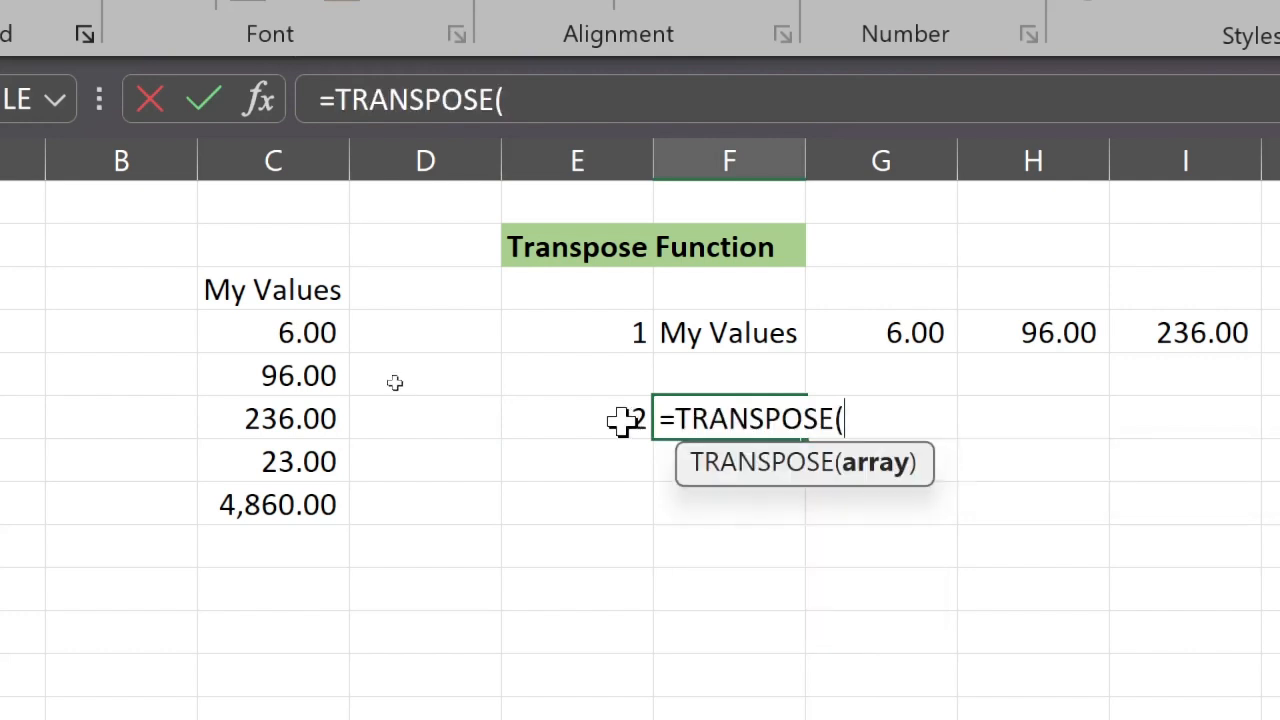
{"action": "mouse_move", "coordinate": [285, 289]}
{"action": "left_mouse_down"}
{"action": "mouse_move", "coordinate": [274, 294]}
{"action": "mouse_move", "coordinate": [256, 515]}
{"action": "left_mouse_up"}
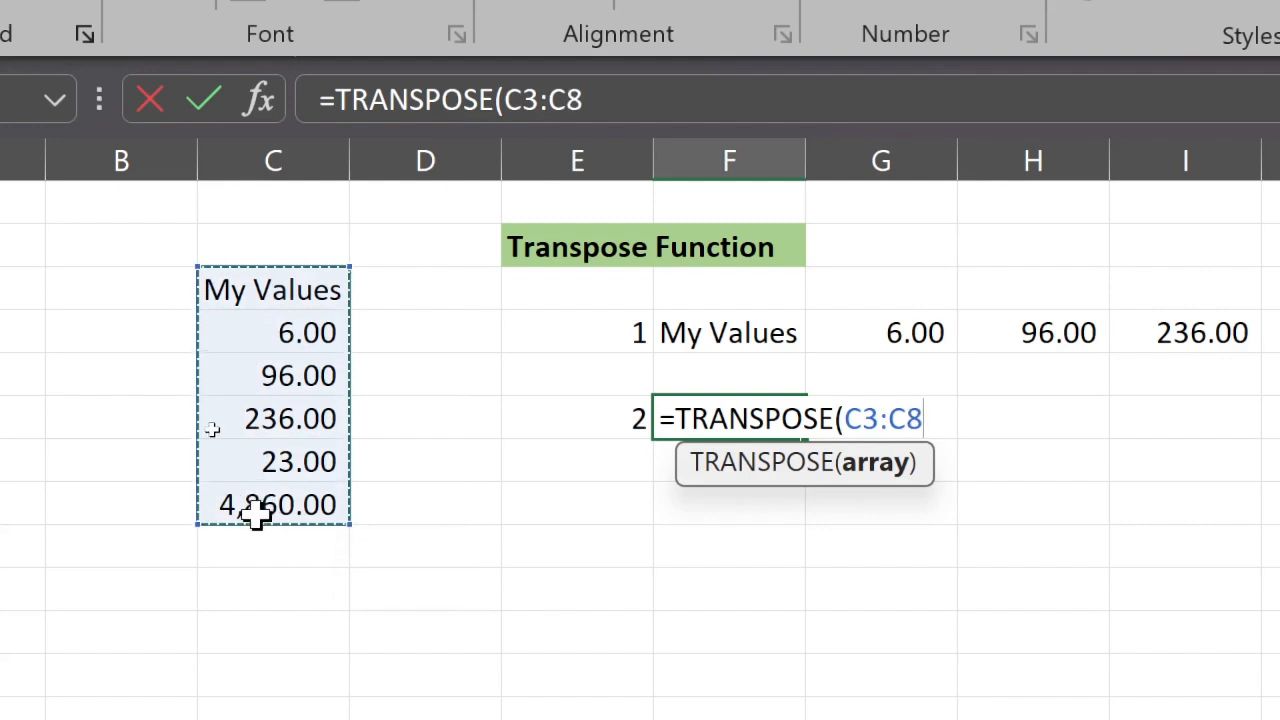
{"action": "type", "text": ")"}
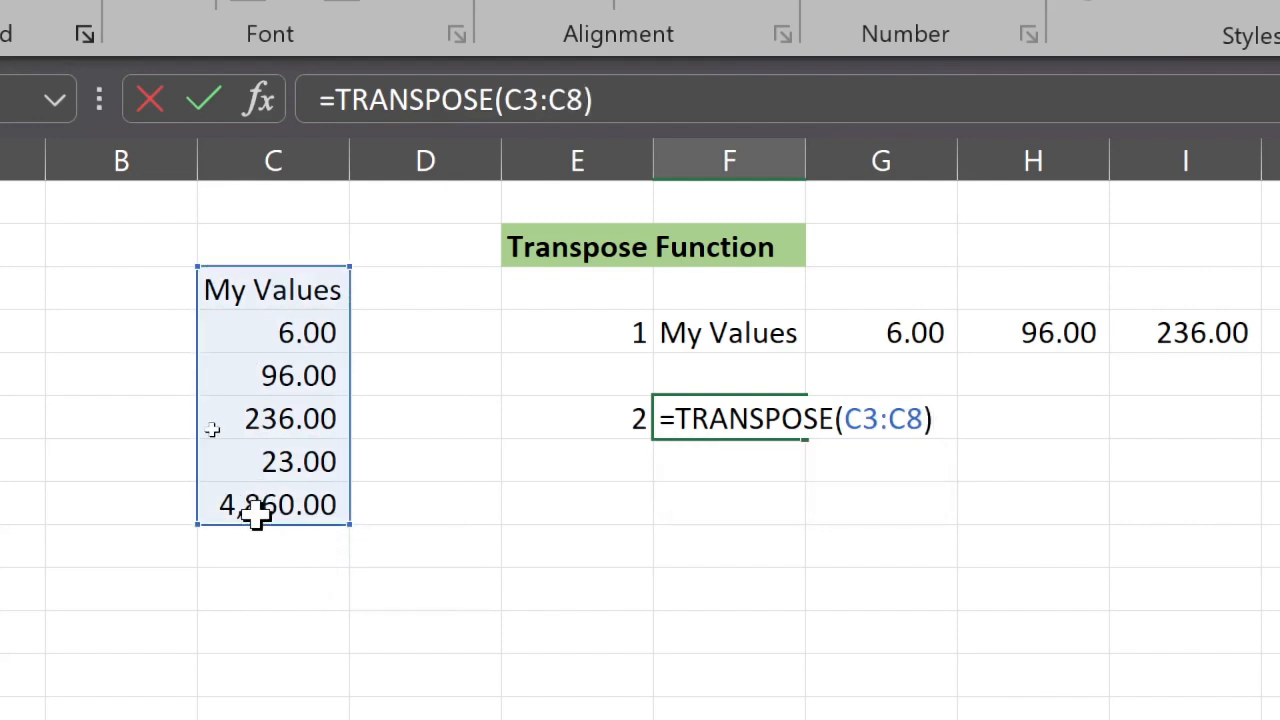
{"action": "key", "text": "Return"}
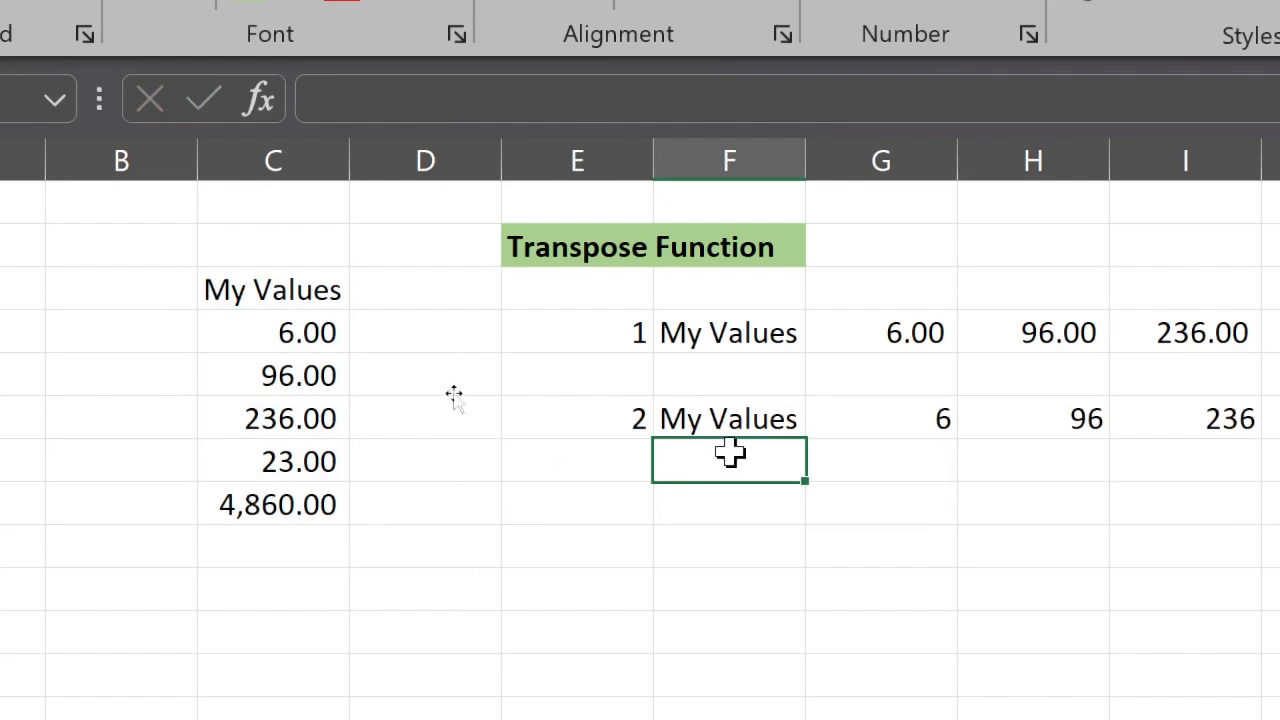
{"action": "left_click", "coordinate": [750, 418]}
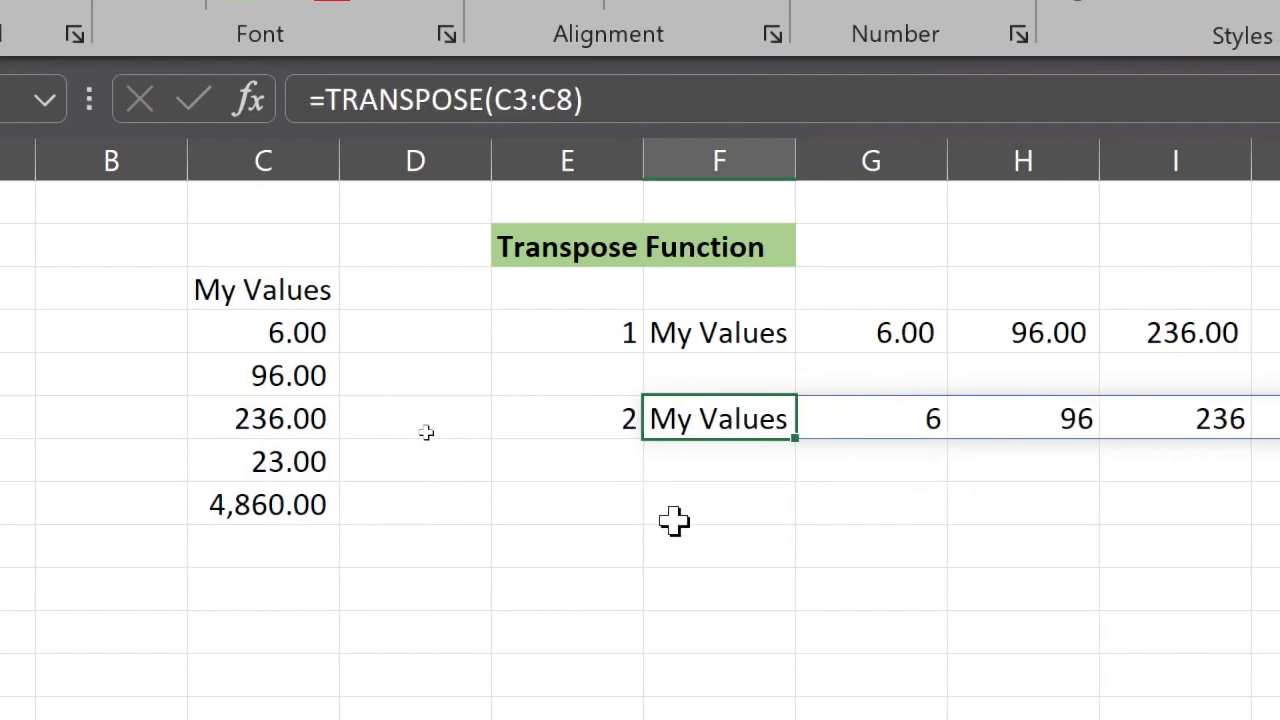
Step: Enter the number 3 in cell E8 as the label of the third transposed row
{"action": "left_click", "coordinate": [605, 514]}
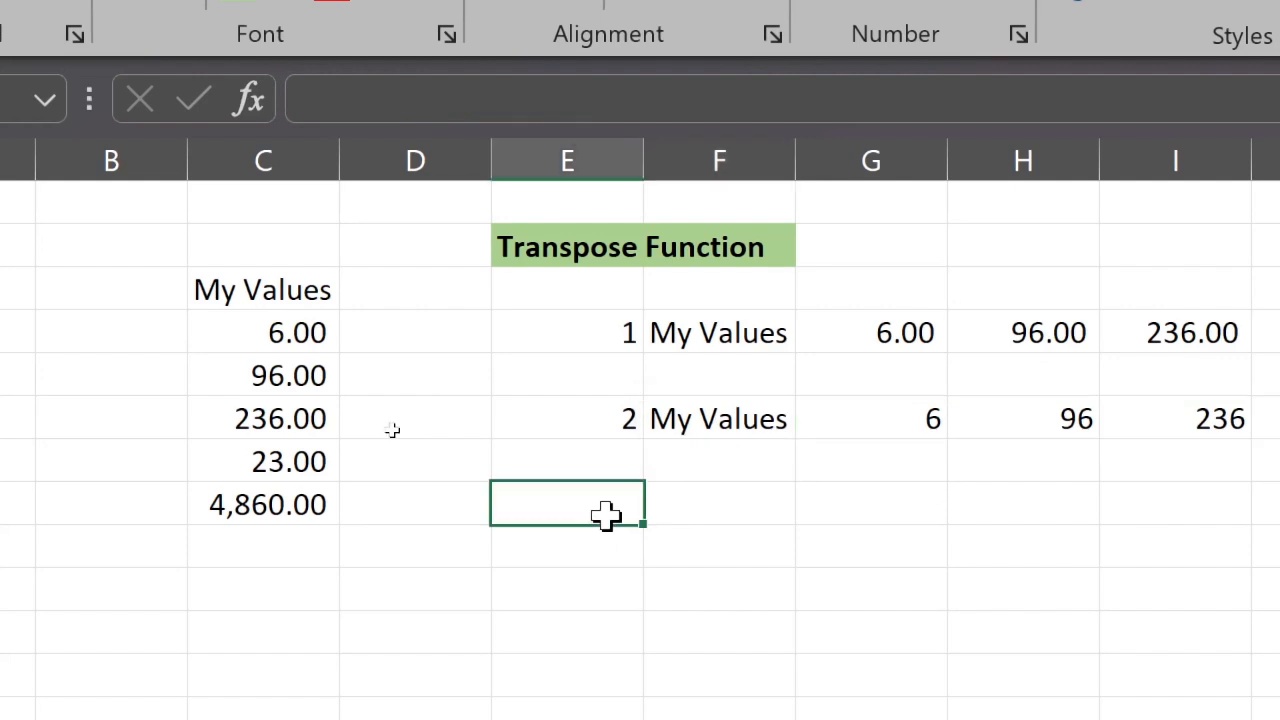
{"action": "type", "text": "3"}
{"action": "key", "text": "Tab"}
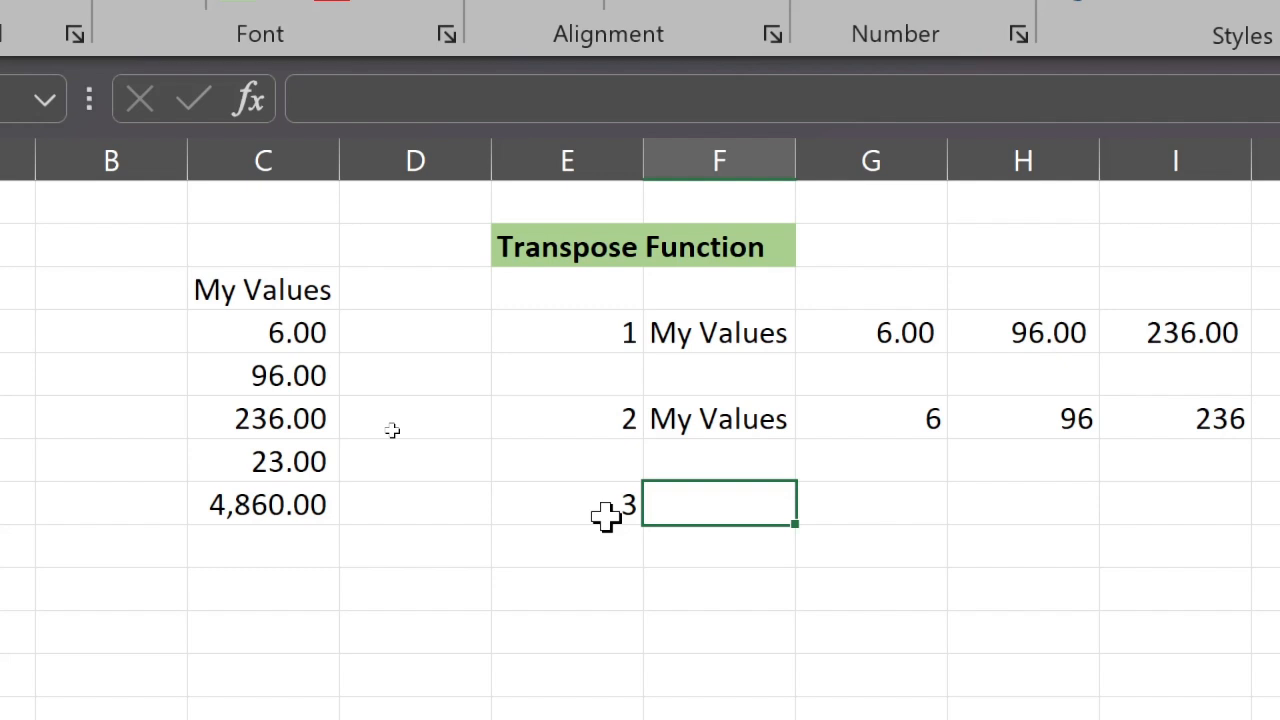
{"action": "key", "text": "shift+Right"}
{"action": "key", "text": "shift+Right"}
{"action": "key", "text": "shift+Right"}
{"action": "key", "text": "shift+Right"}
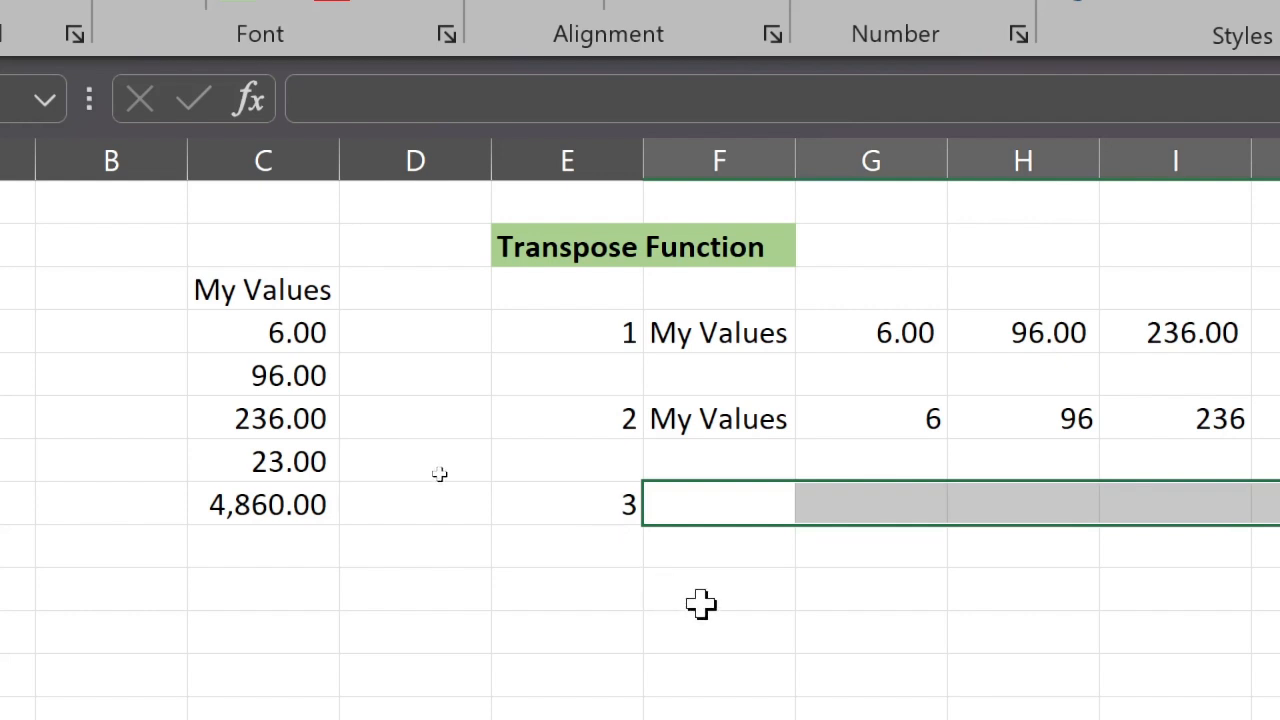
Step: Enter =TRANSPOSE(C3:C8) as an array formula across the row range starting at F8
{"action": "left_click", "coordinate": [704, 503]}
{"action": "key", "text": "shift+Right"}
{"action": "key", "text": "shift+Right"}
{"action": "key", "text": "shift+Right"}
{"action": "key", "text": "shift+Right"}
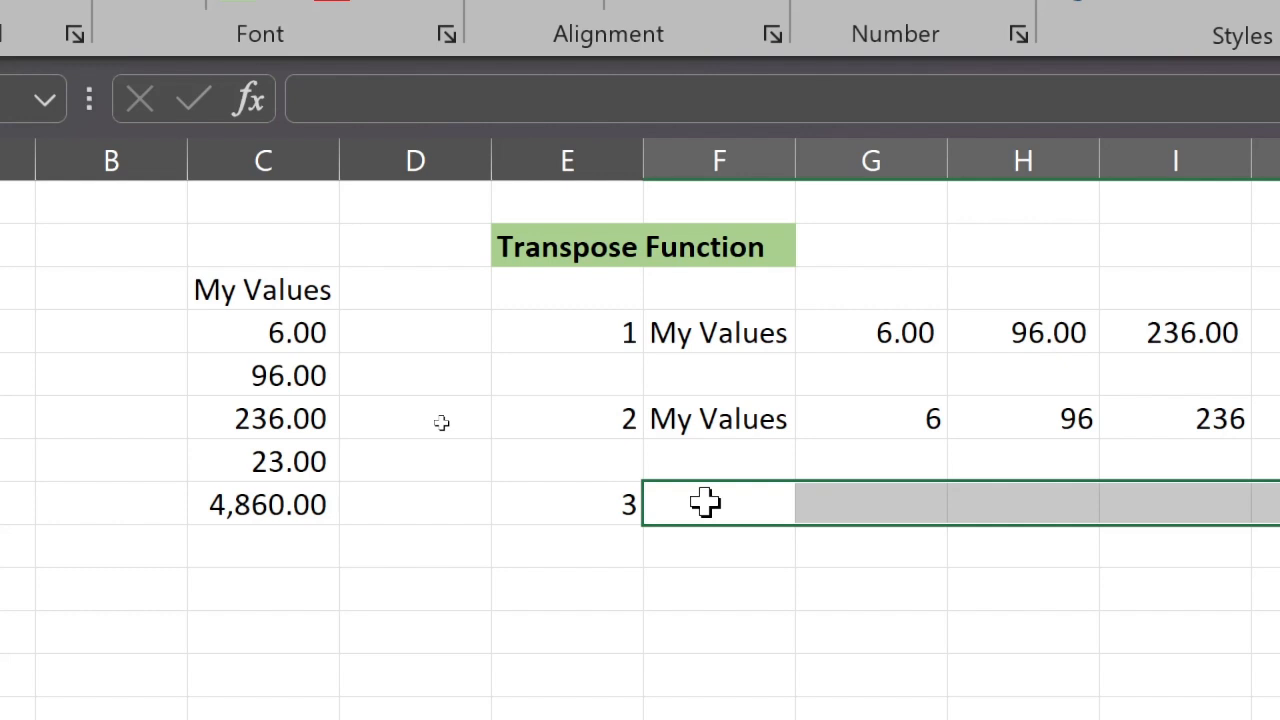
{"action": "type", "text": "=tra"}
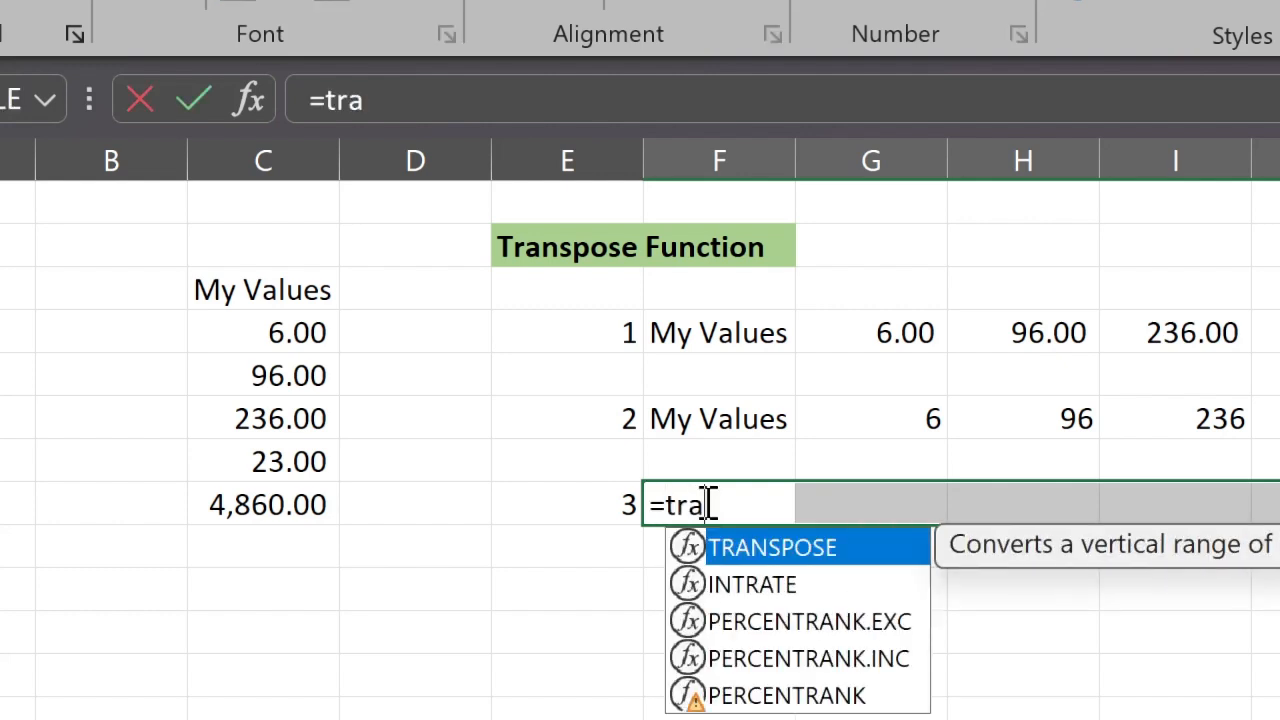
{"action": "key", "text": "Tab"}
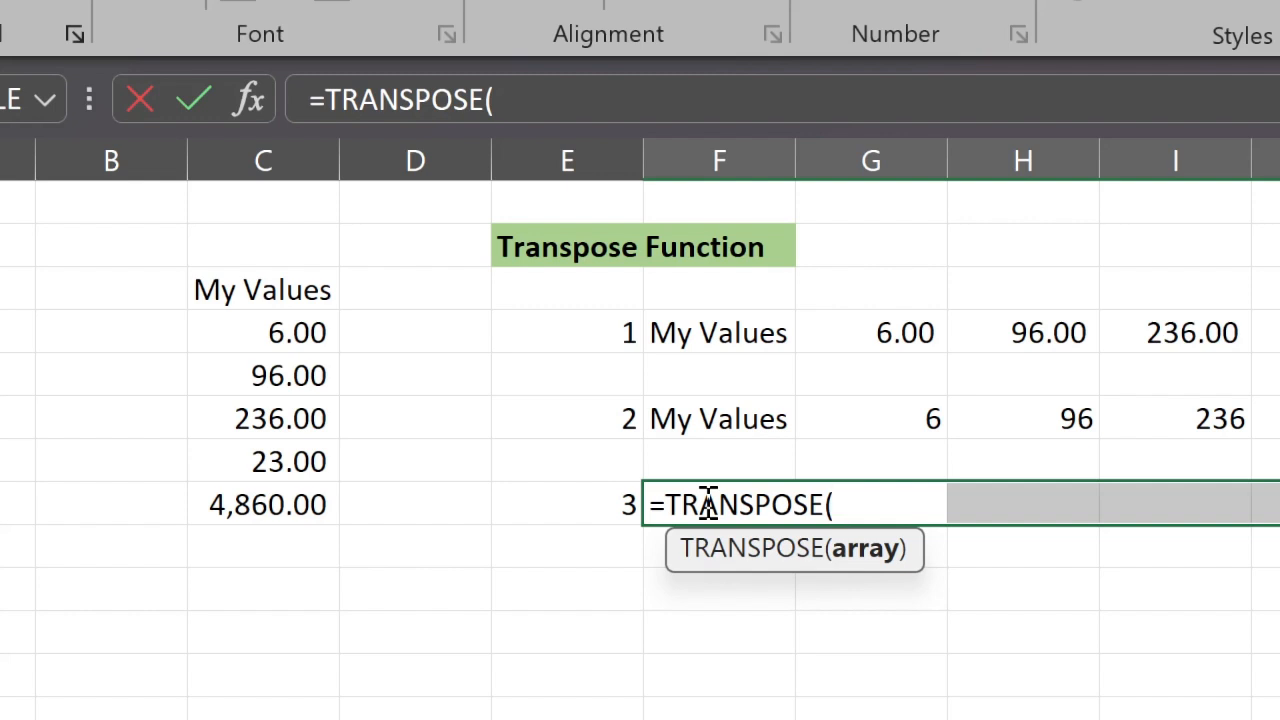
{"action": "left_click_drag", "start_coordinate": [252, 285], "coordinate": [222, 500]}
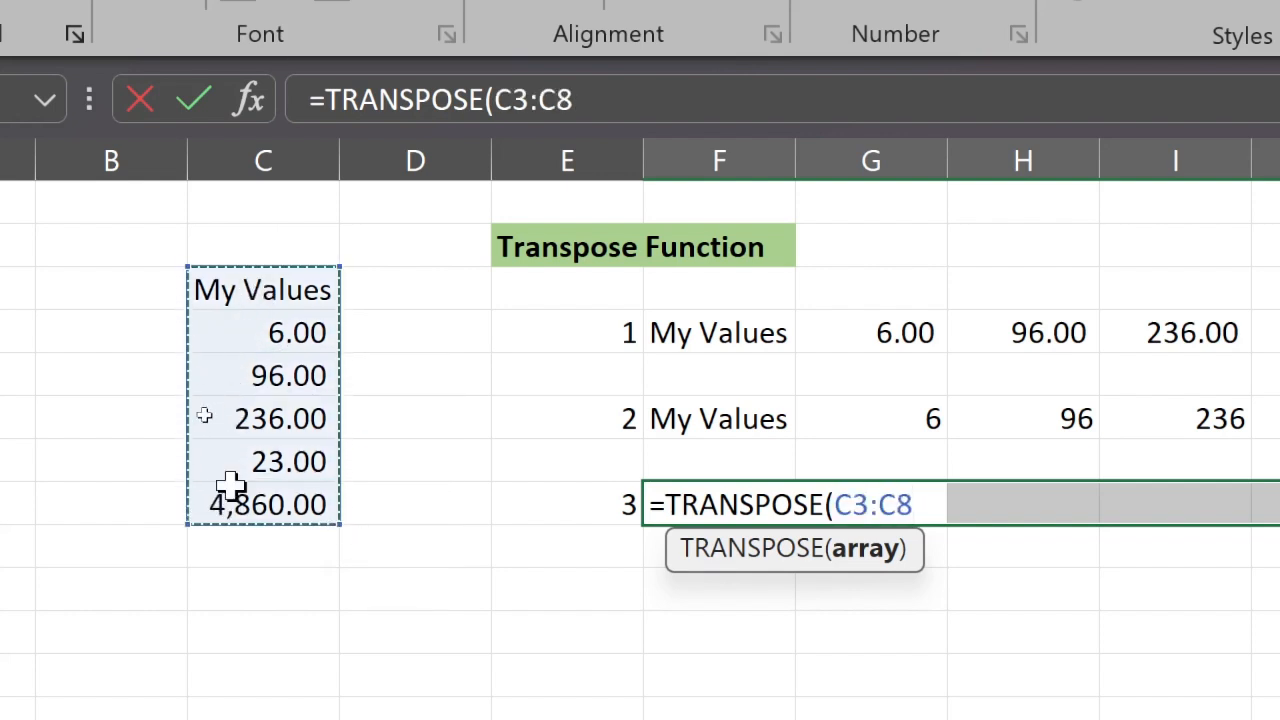
{"action": "type", "text": ")"}
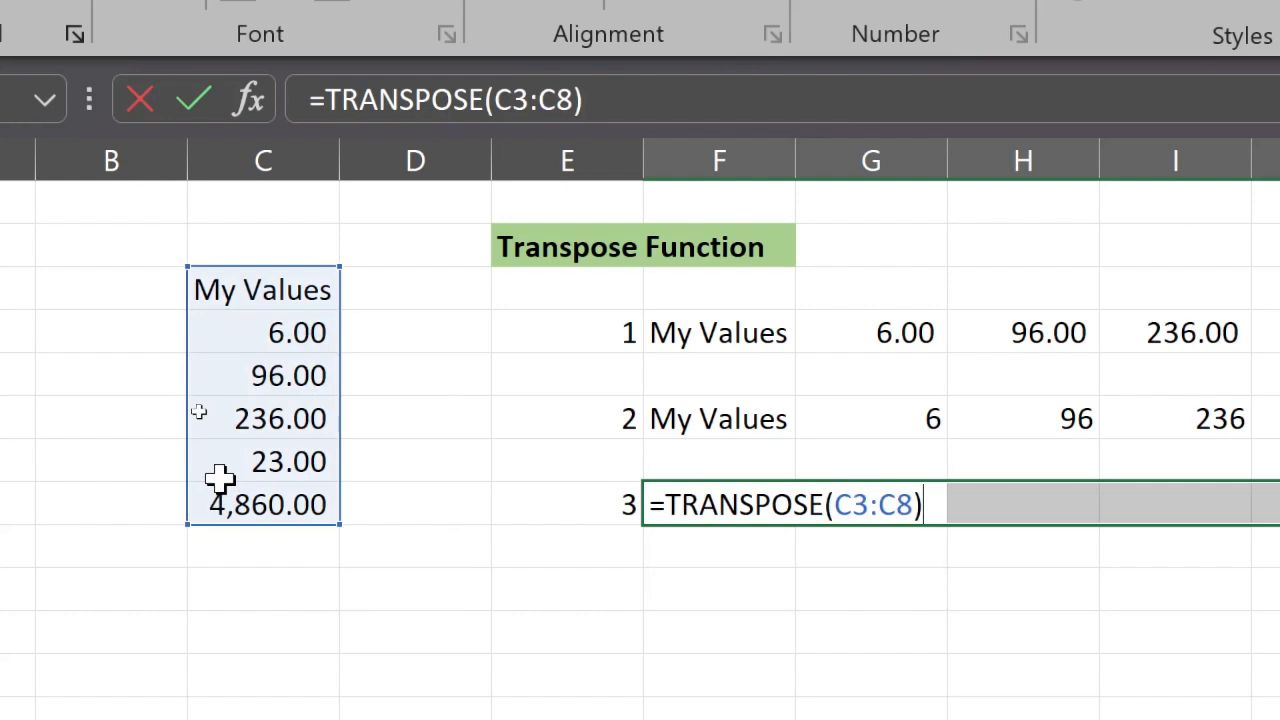
{"action": "key", "text": "ctrl+shift+Return"}
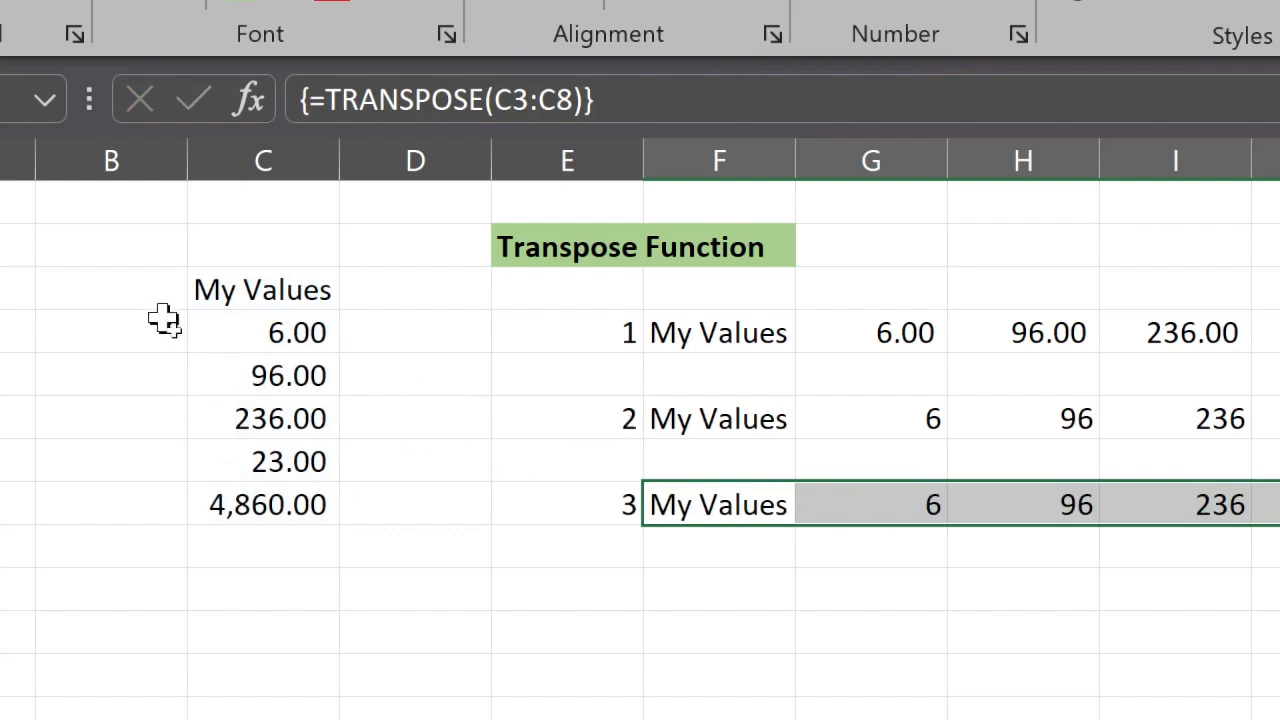
Step: Check the contents of F4, F6 and F8, and change the first value under My Values, C4, to 570
{"action": "left_click", "coordinate": [275, 332]}
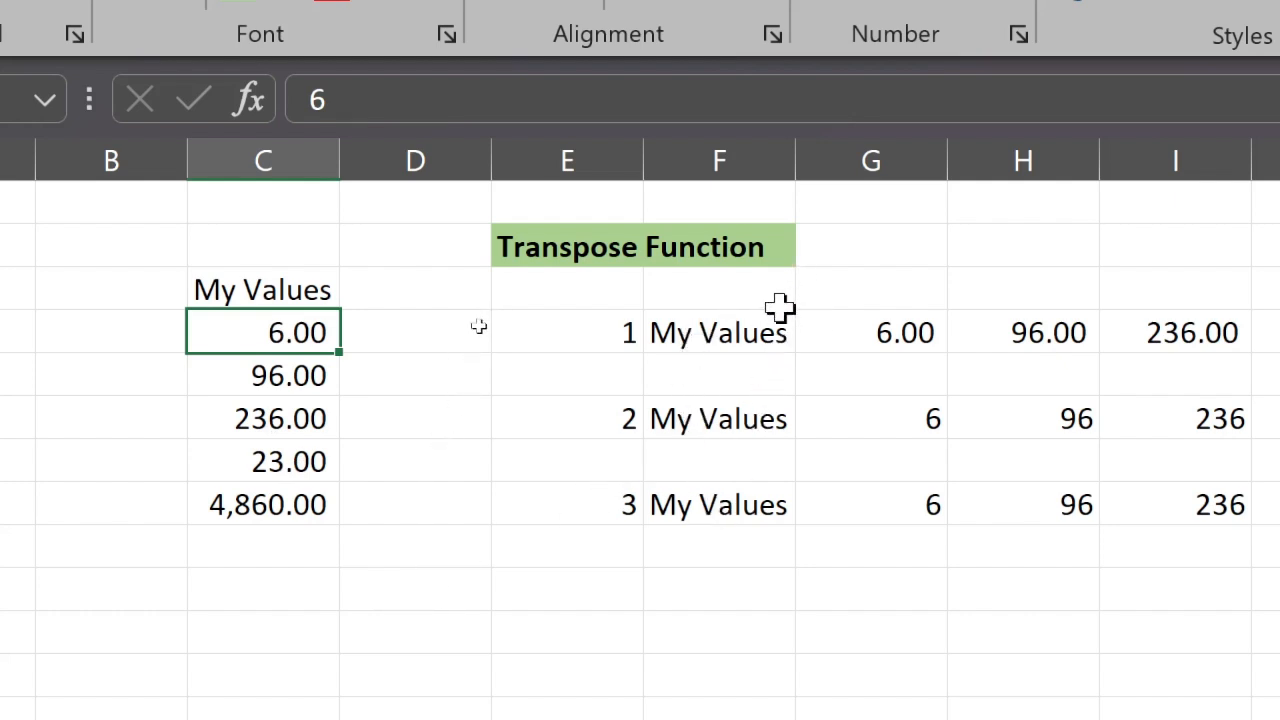
{"action": "left_click", "coordinate": [745, 345]}
{"action": "left_click", "coordinate": [745, 428]}
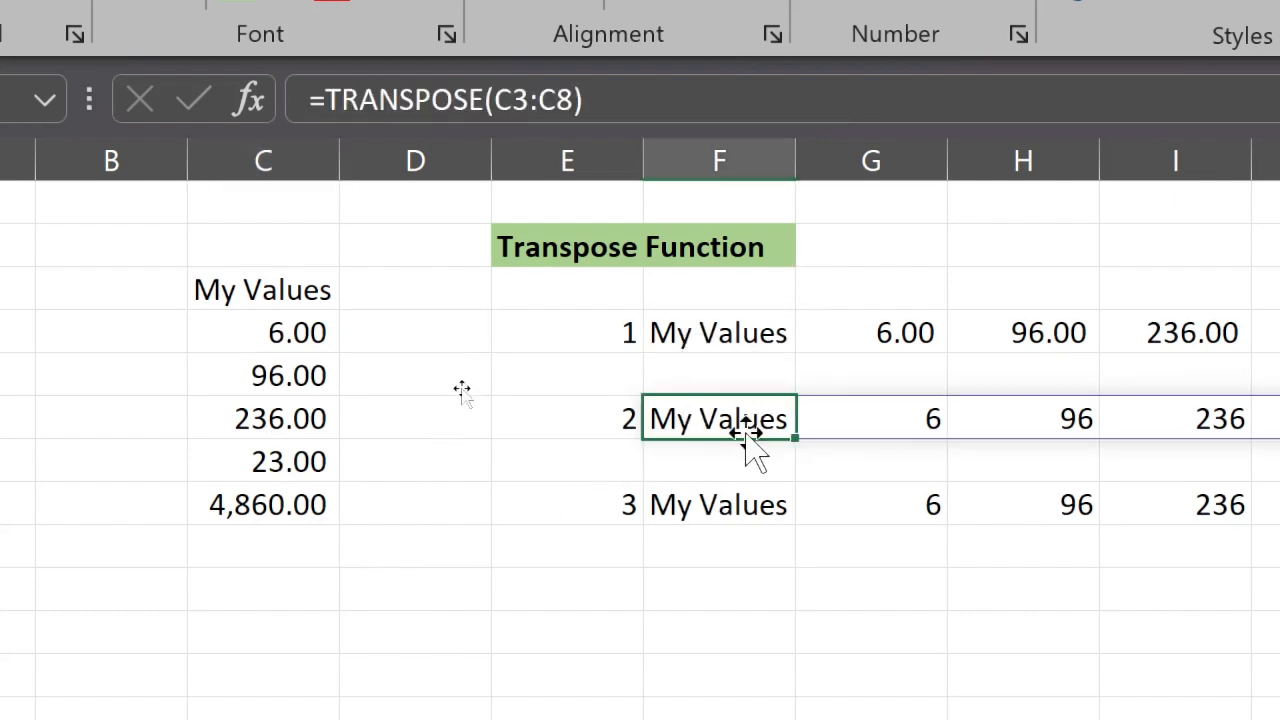
{"action": "left_click", "coordinate": [745, 510]}
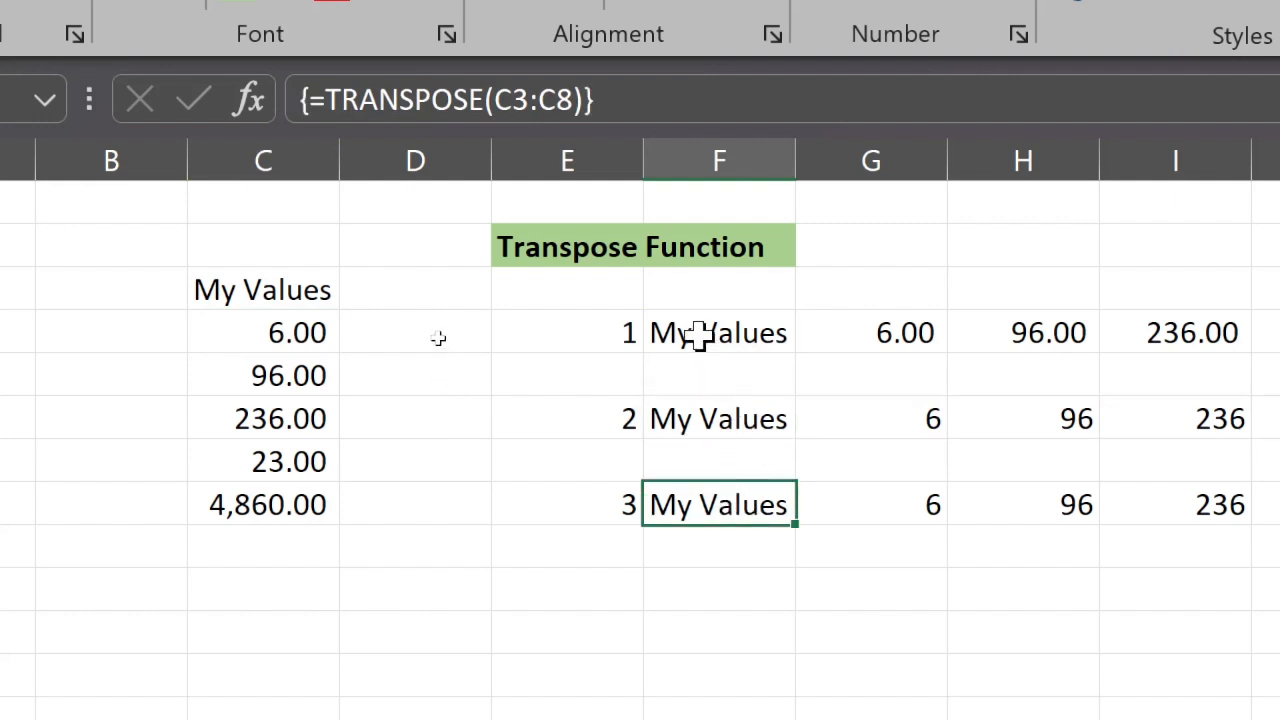
{"action": "left_click", "coordinate": [263, 335]}
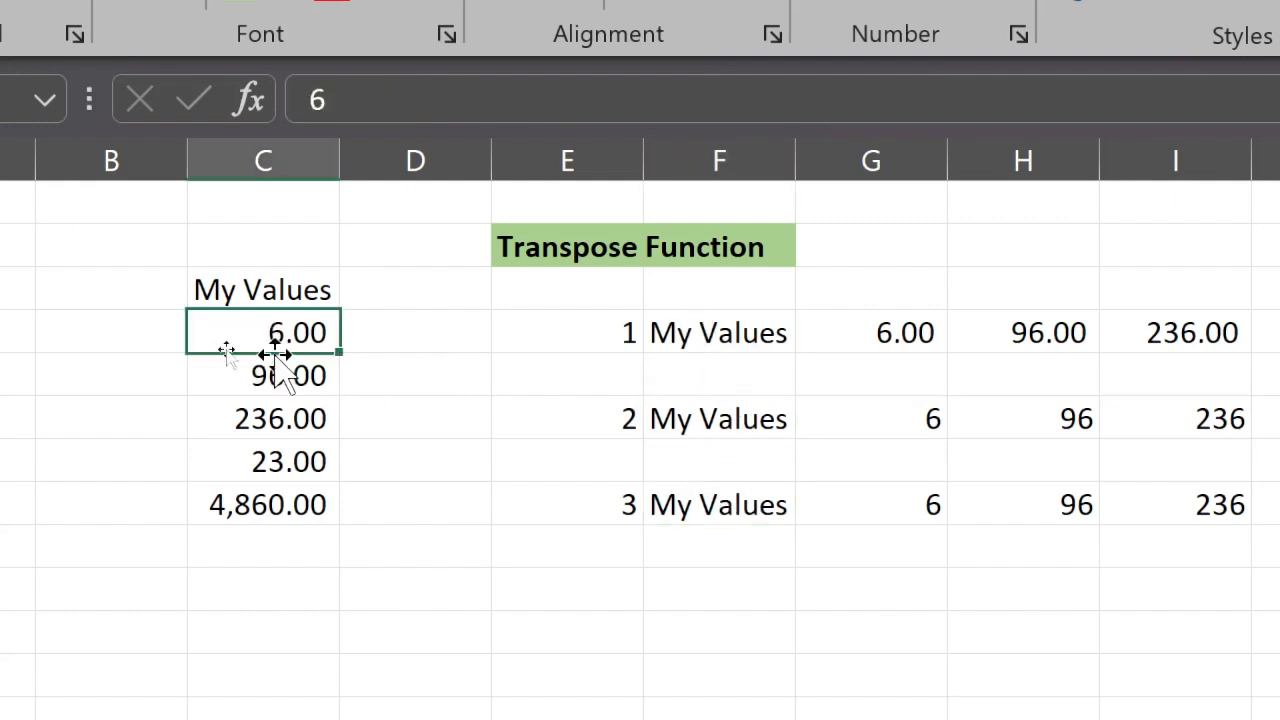
{"action": "type", "text": "570"}
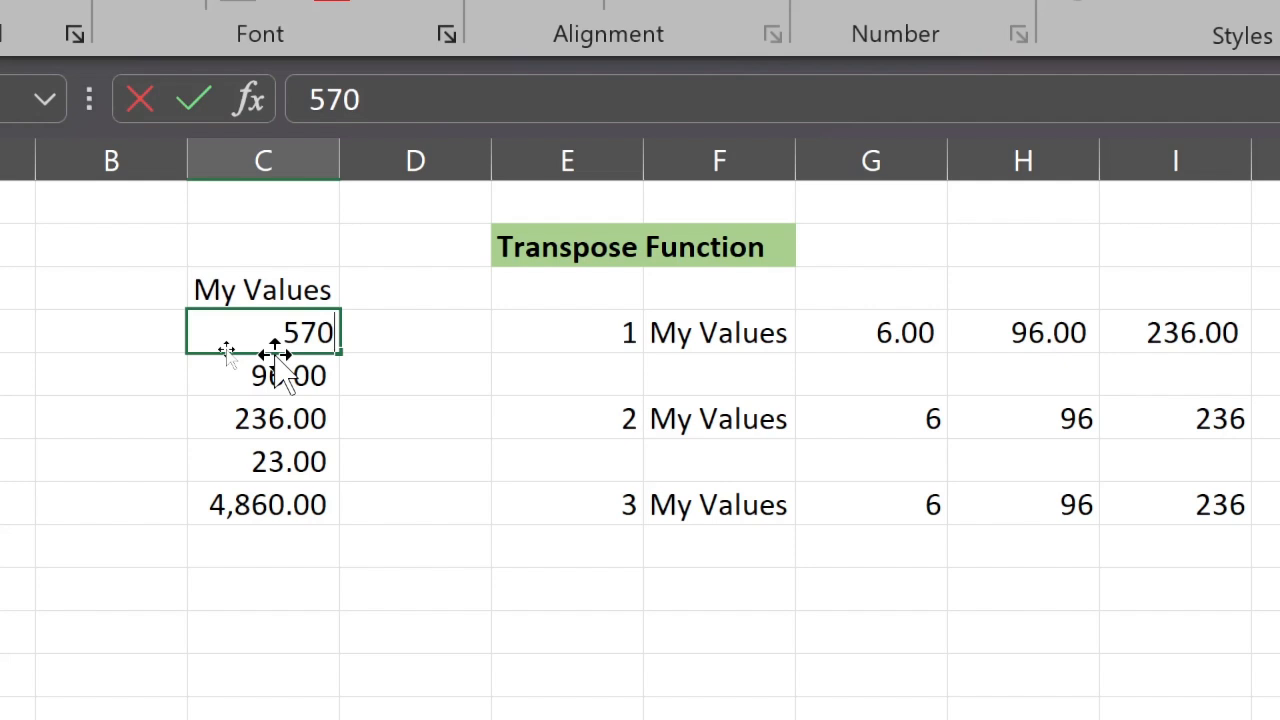
{"action": "key", "text": "Return"}
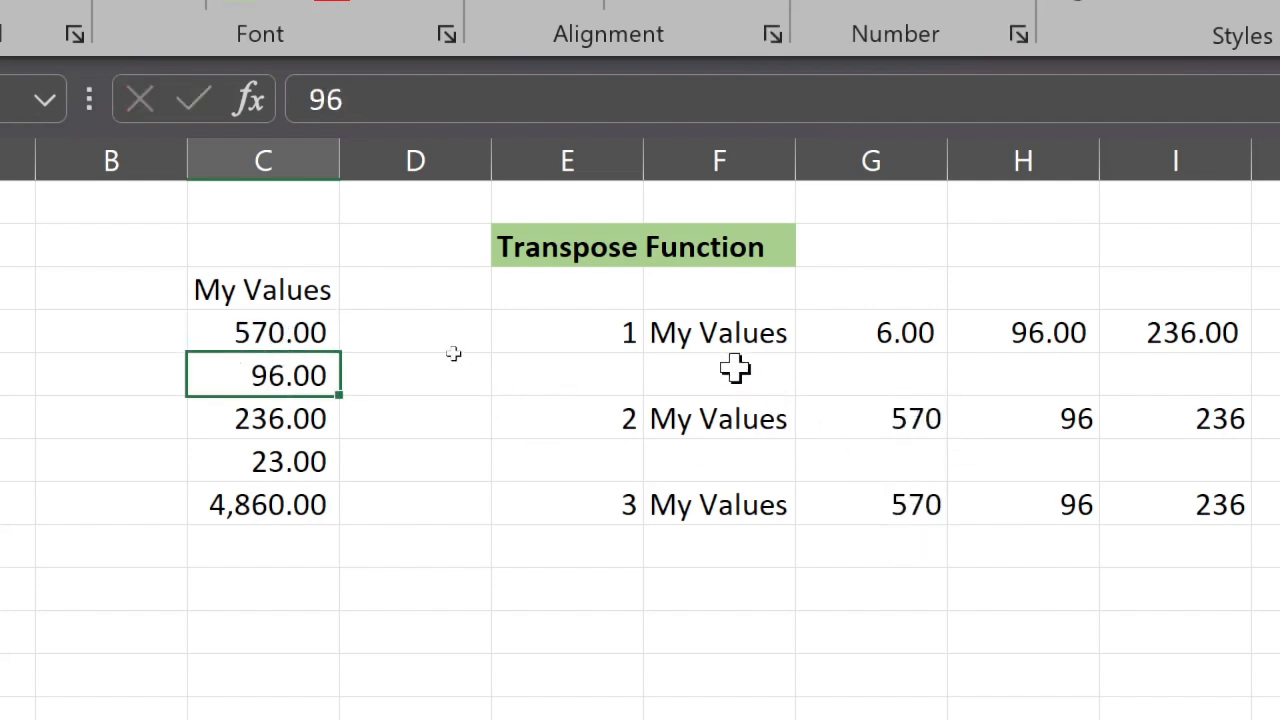
Step: Examine cells E4, F4 and G4 of the pasted row to see how they relate to the changed source value
{"action": "left_click", "coordinate": [690, 330]}
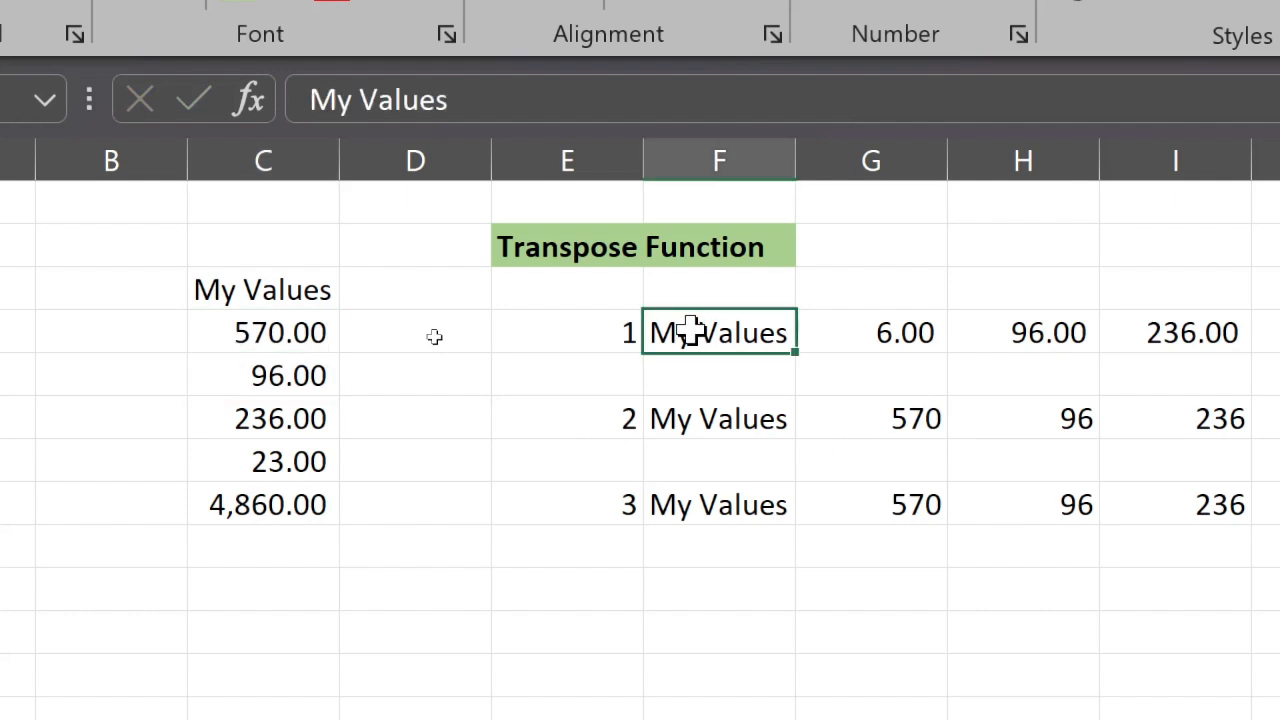
{"action": "left_click", "coordinate": [912, 332]}
{"action": "left_click", "coordinate": [585, 332]}
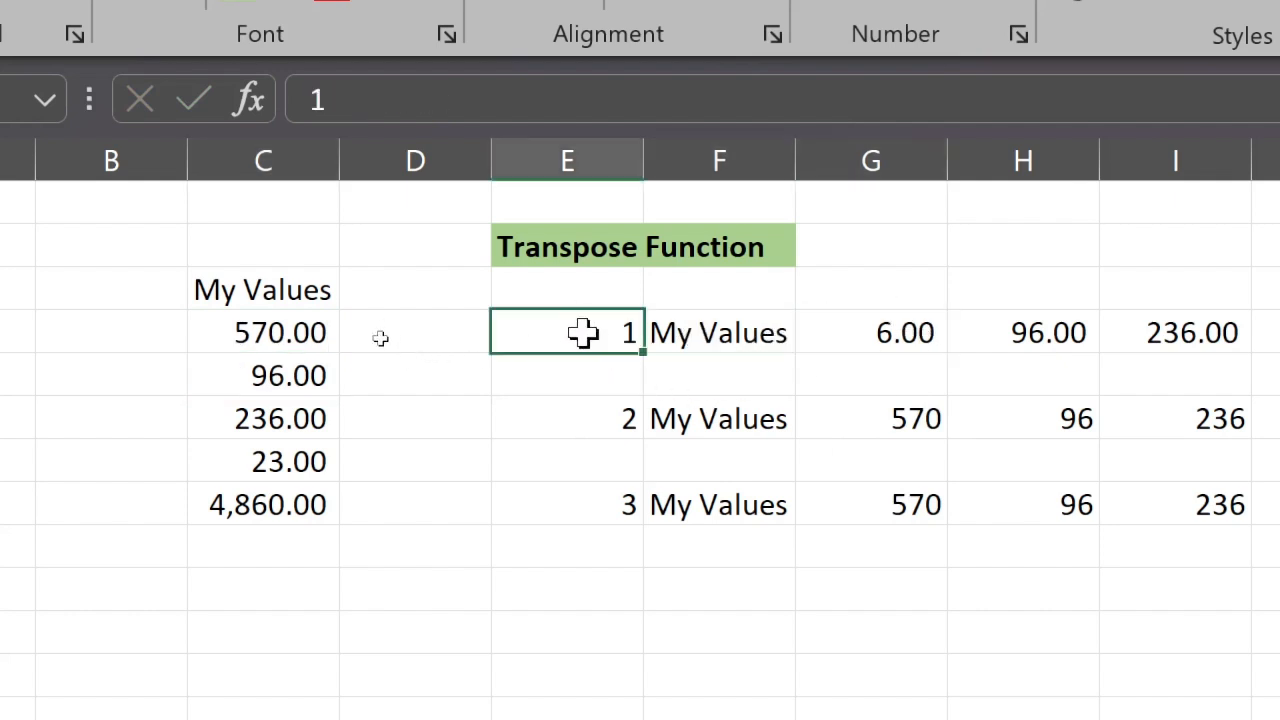
{"action": "left_click", "coordinate": [740, 333]}
{"action": "left_click", "coordinate": [925, 328]}
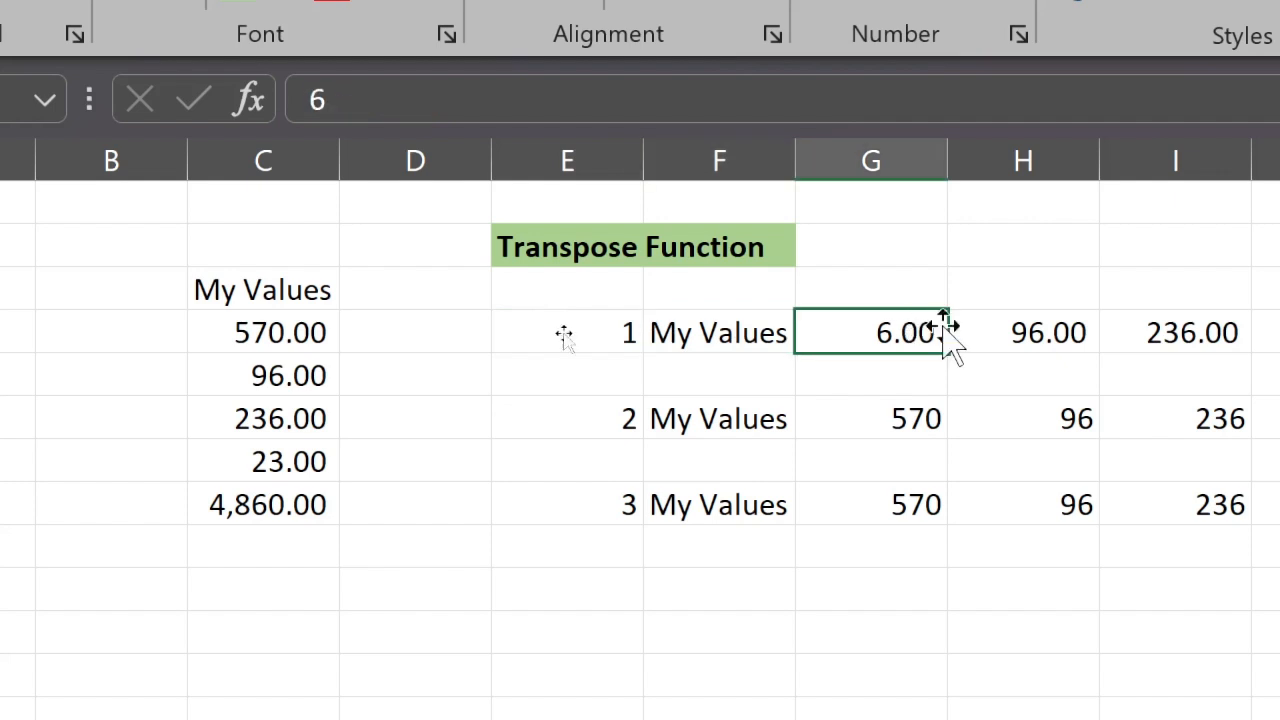
Step: Compare the pasted value in H4, the formulas in F6, F8, G8 and H8, and the source value in C4
{"action": "left_click", "coordinate": [1003, 316]}
{"action": "left_click", "coordinate": [690, 420]}
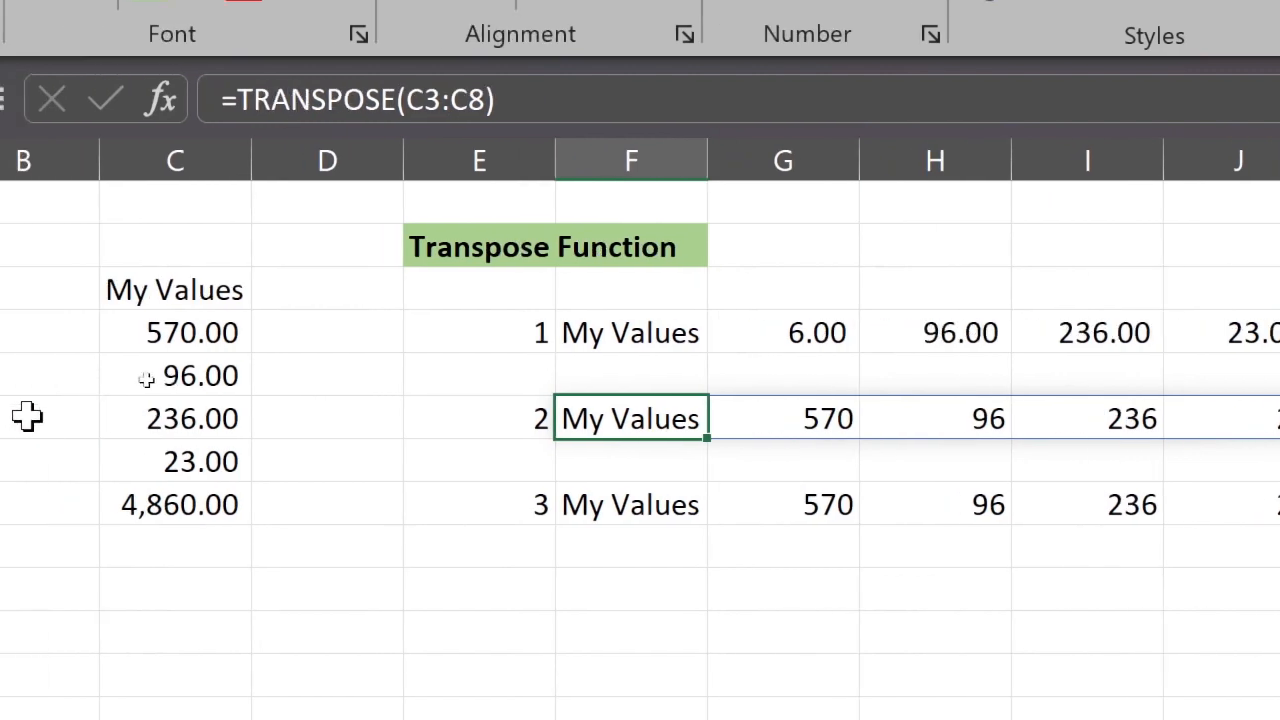
{"action": "left_click", "coordinate": [595, 508]}
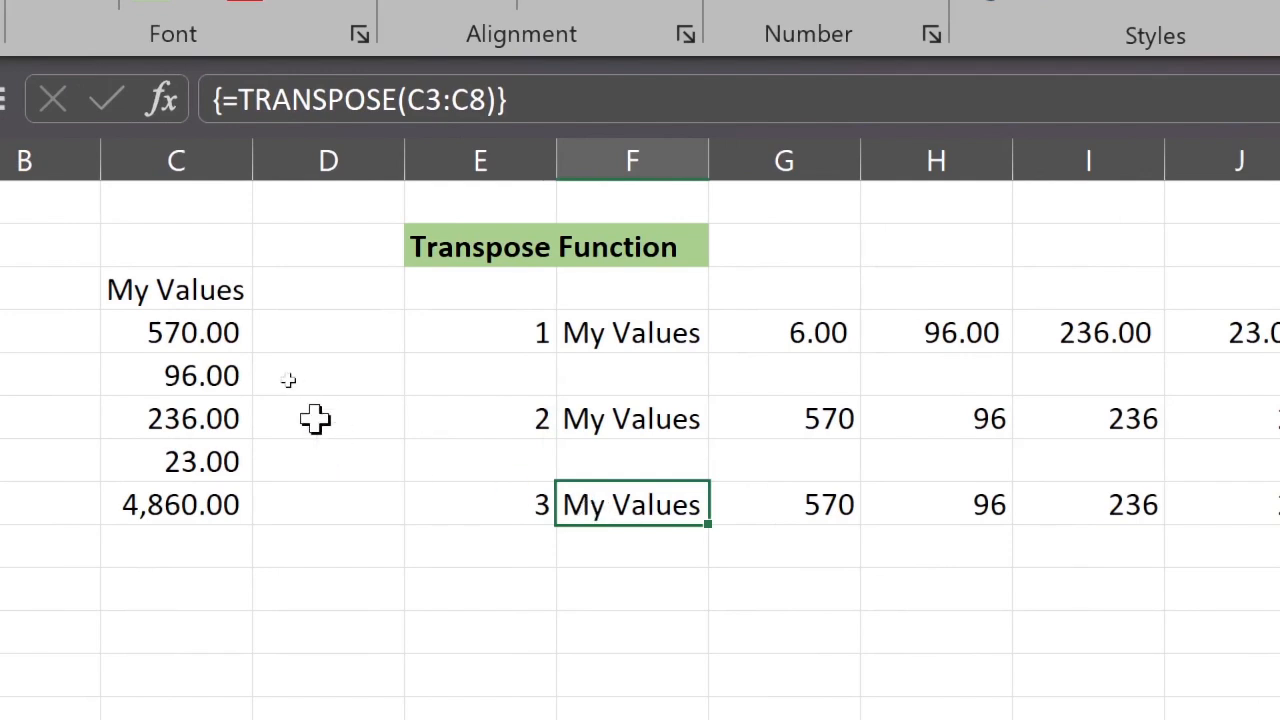
{"action": "left_click", "coordinate": [205, 332]}
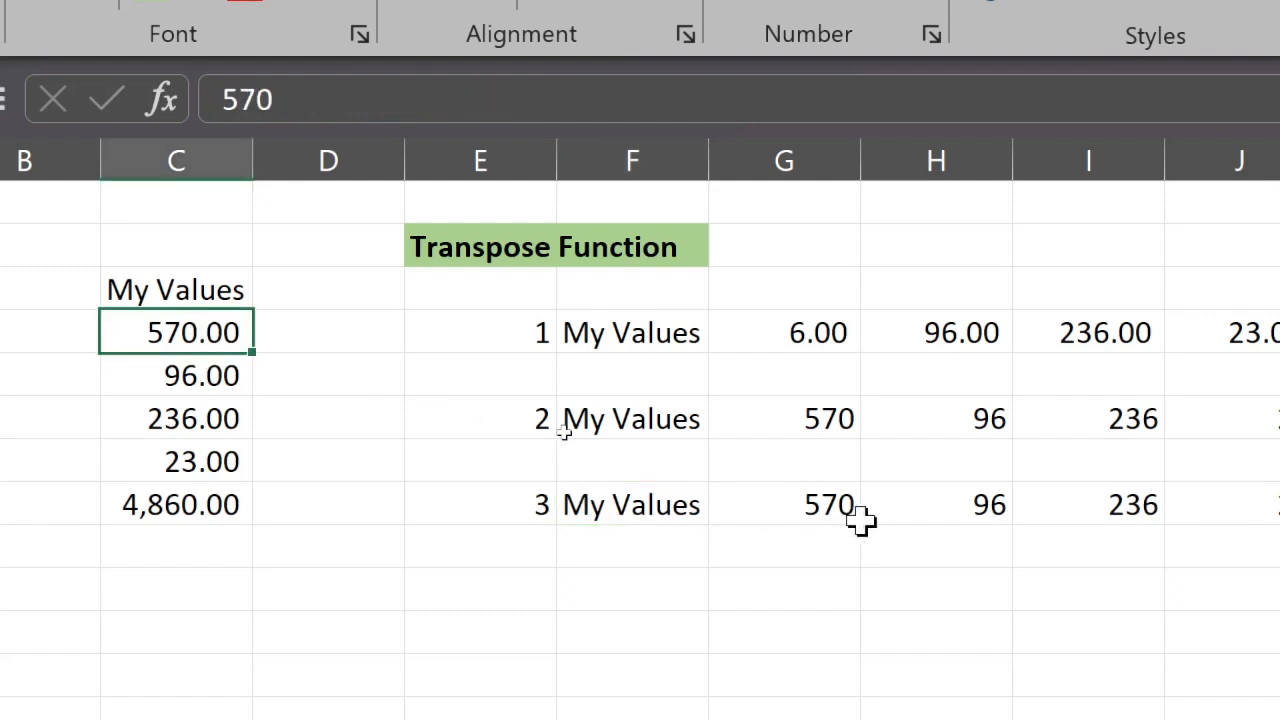
{"action": "left_click", "coordinate": [820, 503]}
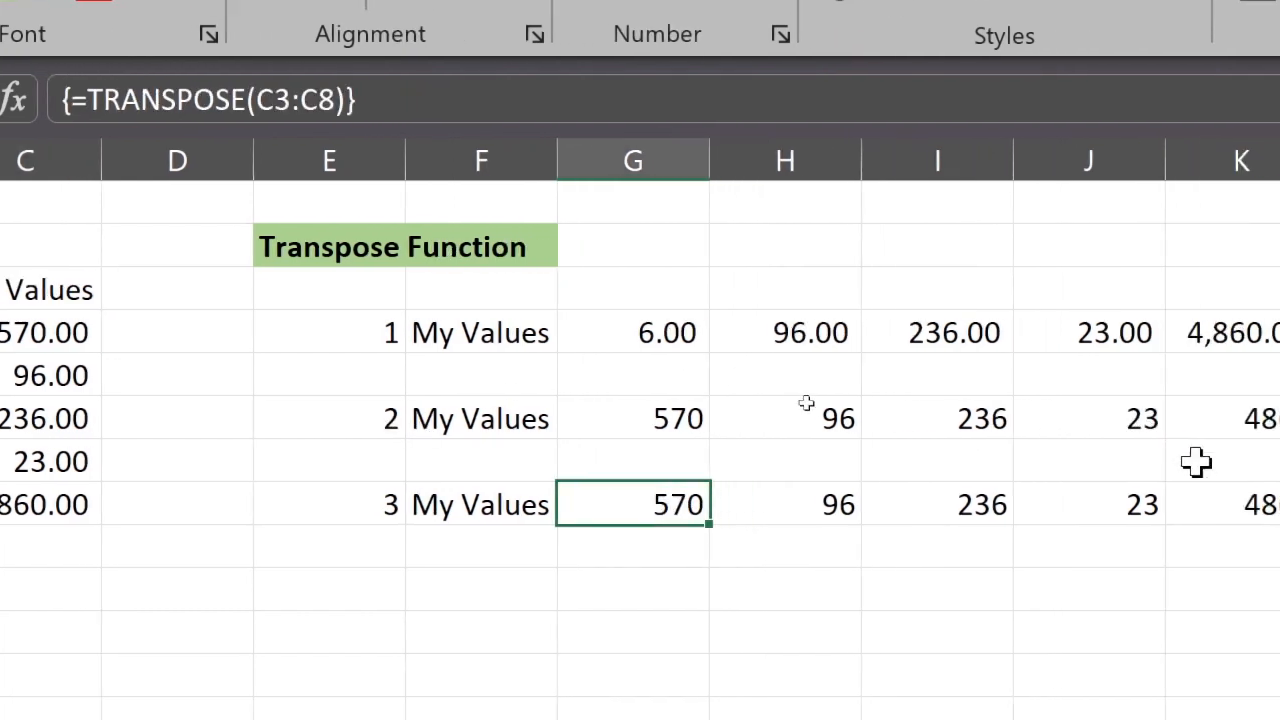
{"action": "left_click", "coordinate": [752, 490]}
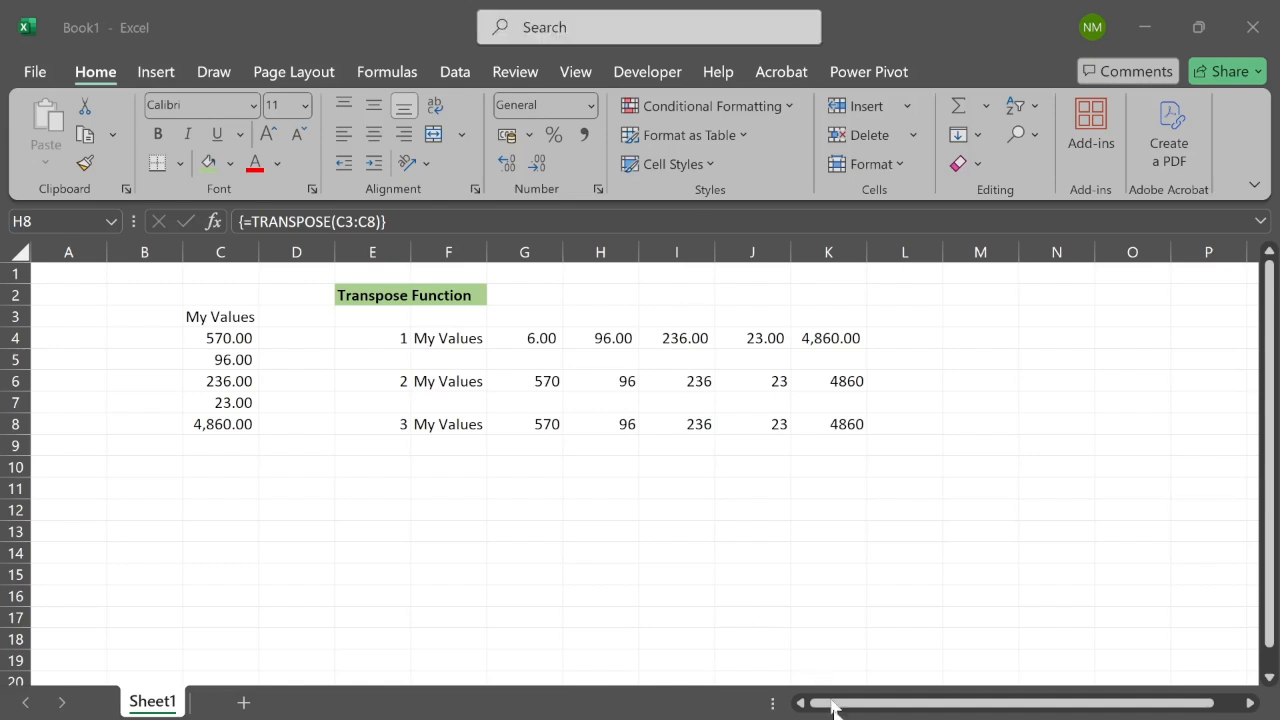
{"action": "mouse_move", "coordinate": [793, 719]}
{"action": "left_click", "coordinate": [745, 719]}
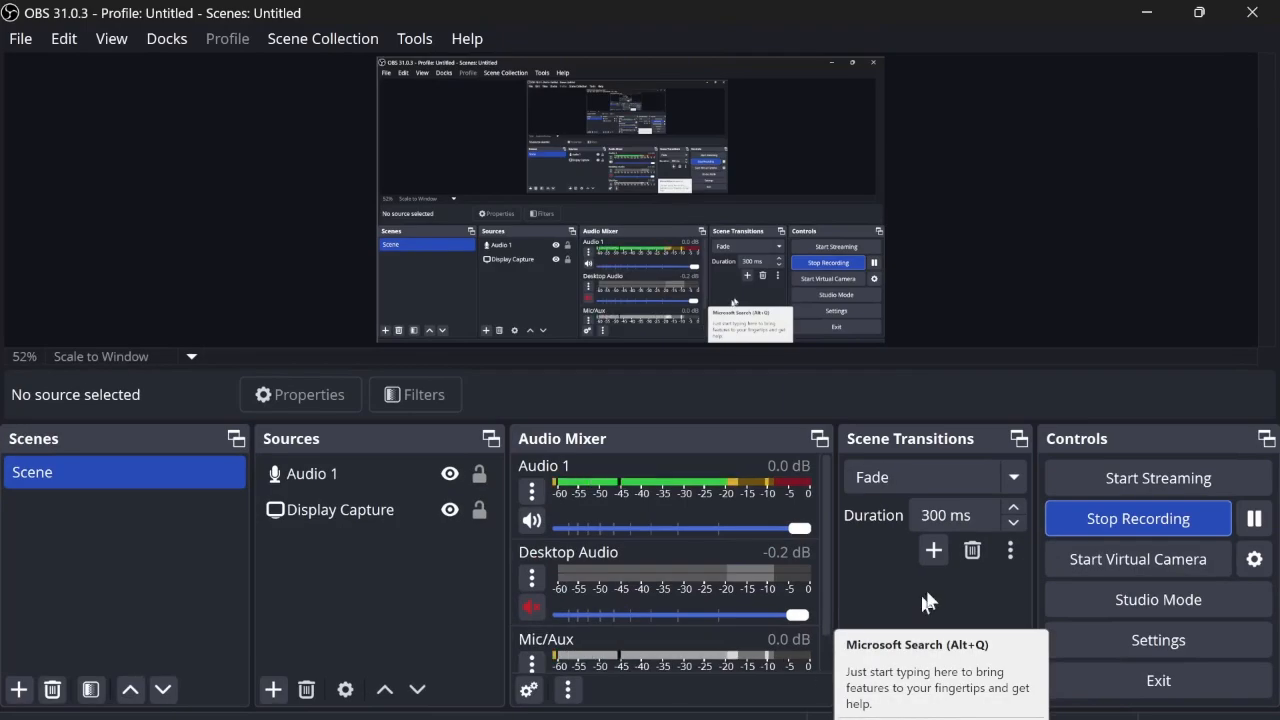